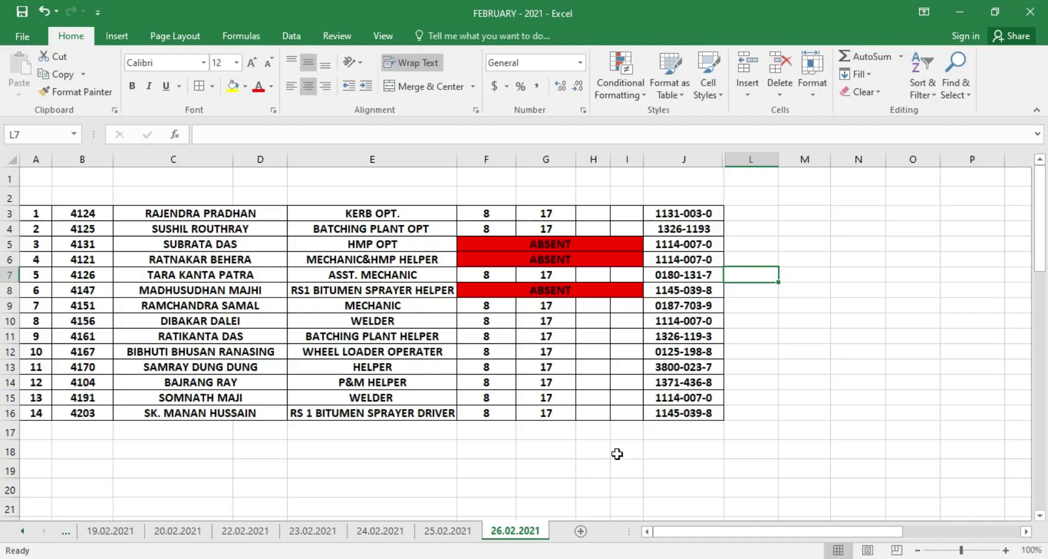
Create a new blank workbook and bring up the list of recent saved workbooks, keeping the February workbook open
click(824, 381)
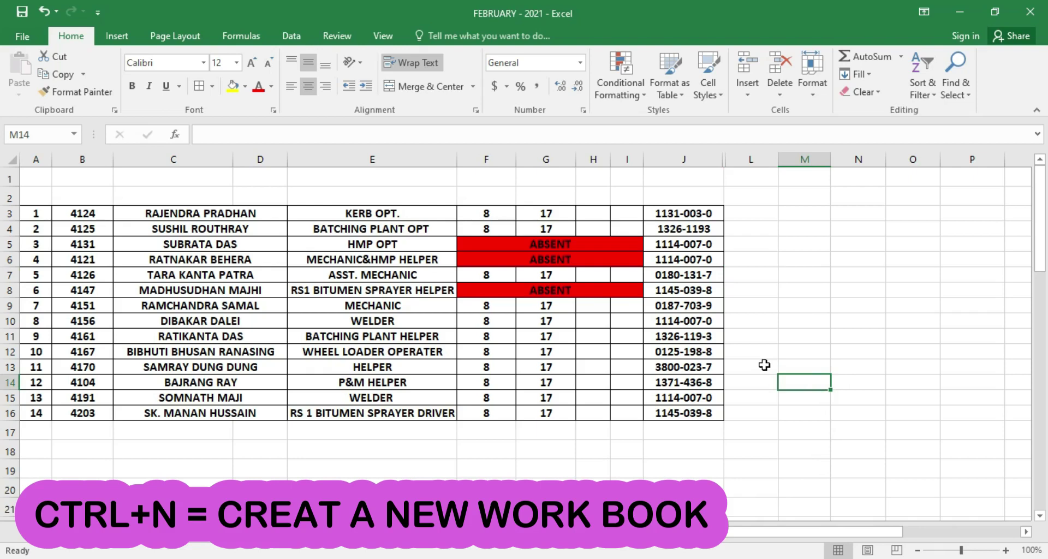
key(ctrl+n)
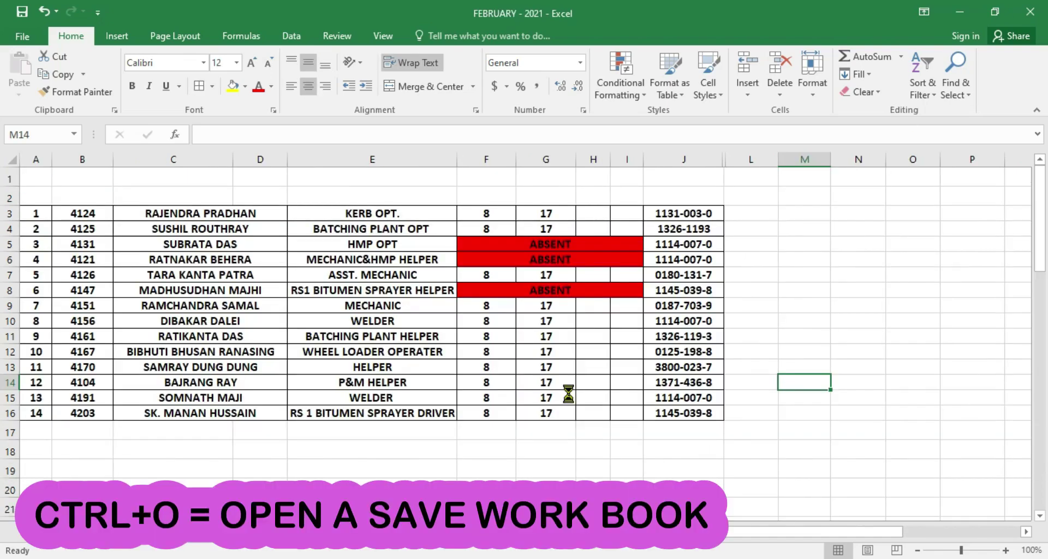
key(ctrl+o)
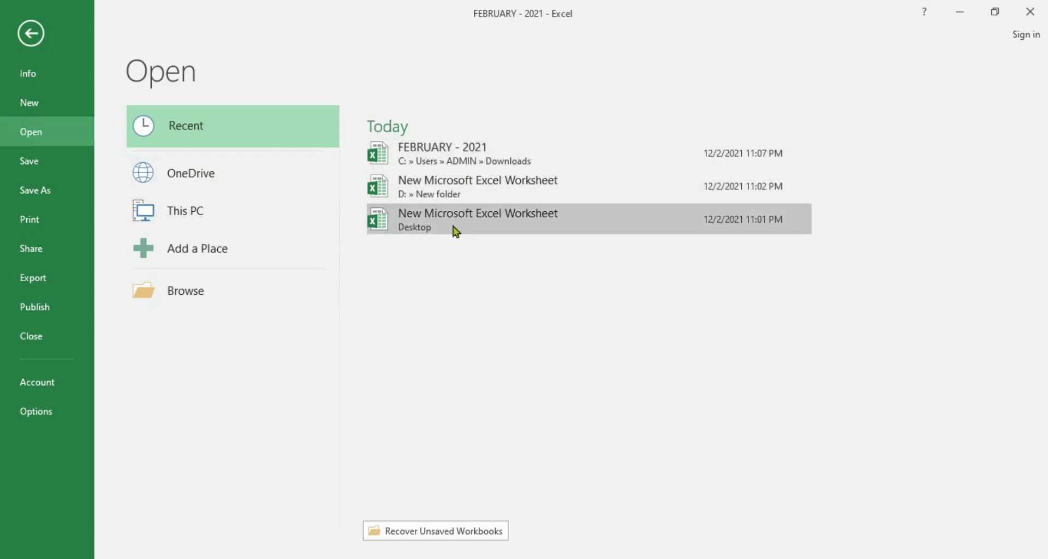
click(1031, 11)
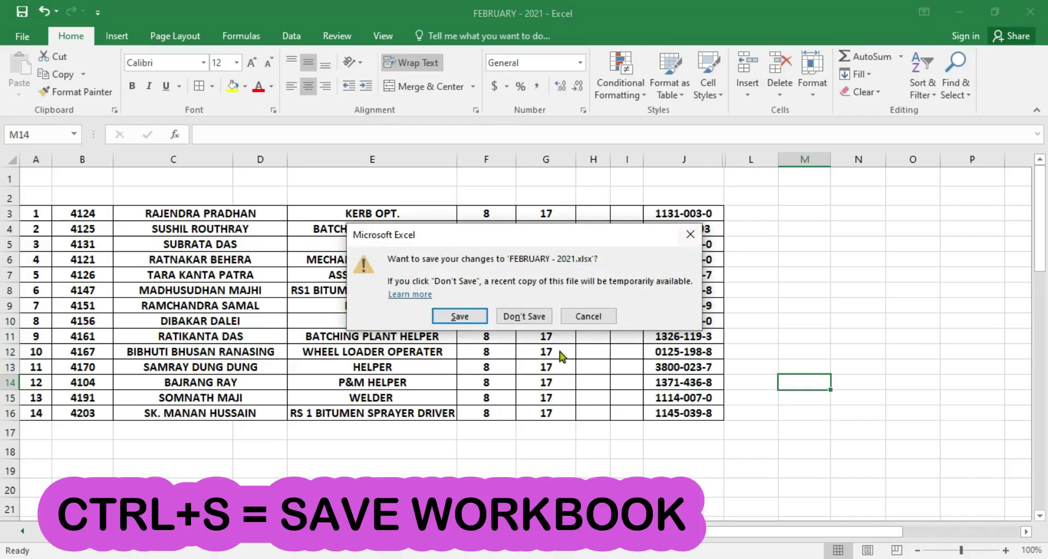
key(Escape)
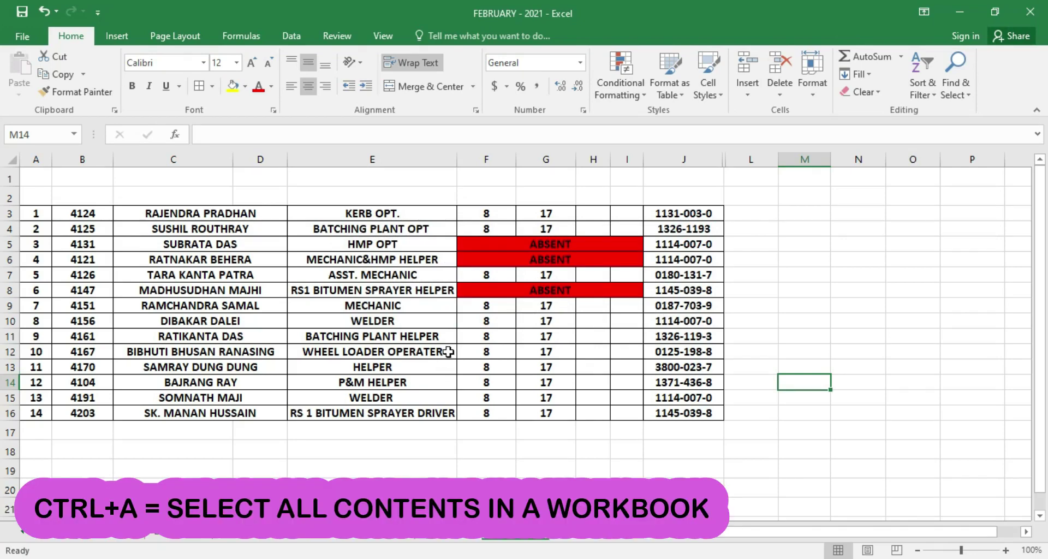
Select the entire sheet's contents, and toggle bold off and back on for the BATCHING PLANT OPT text in cell E4
key(ctrl+a)
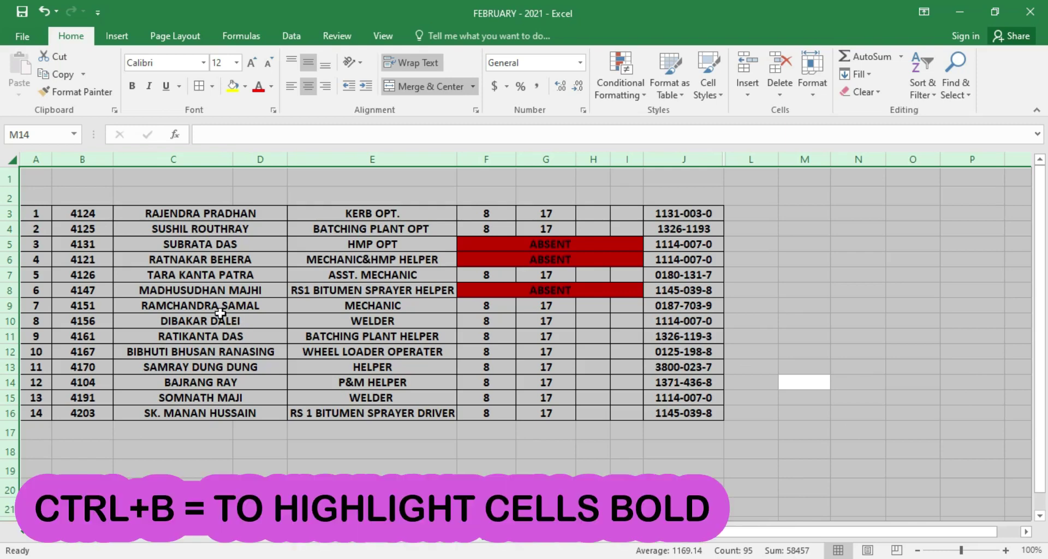
click(428, 235)
key(ctrl+b)
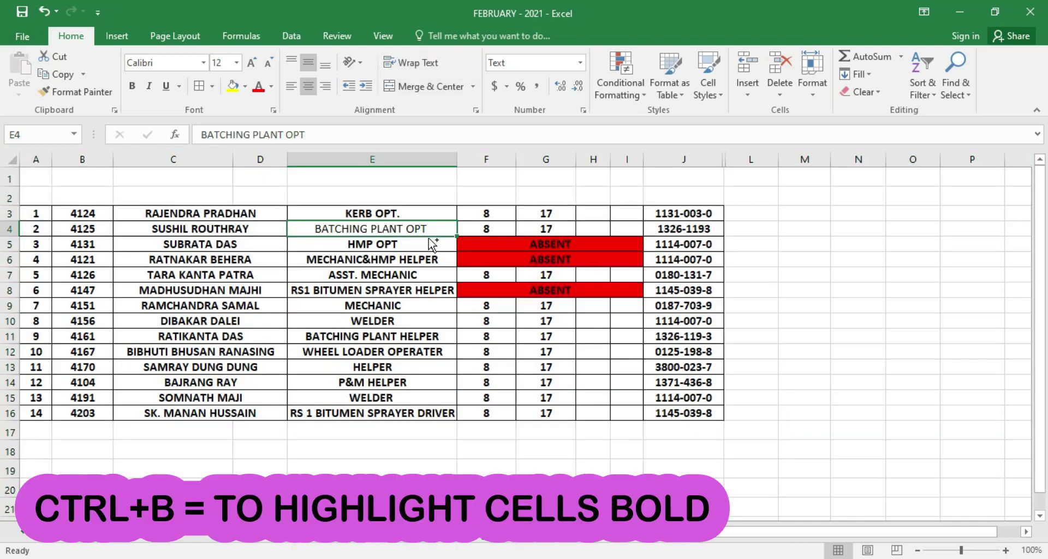
key(ctrl+b)
key(ctrl+b)
key(ctrl+b)
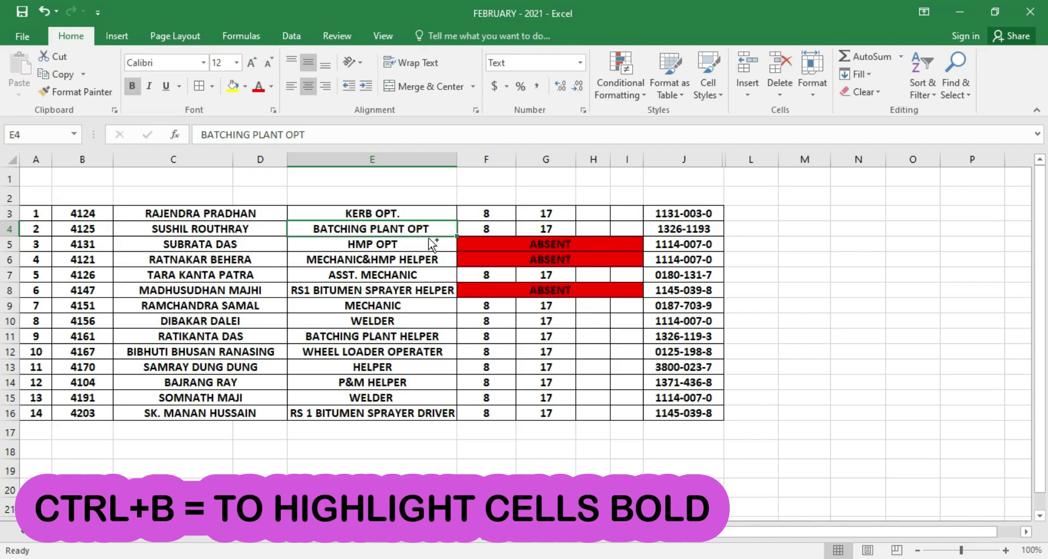
key(ctrl+b)
scroll(431, 243, up, 3)
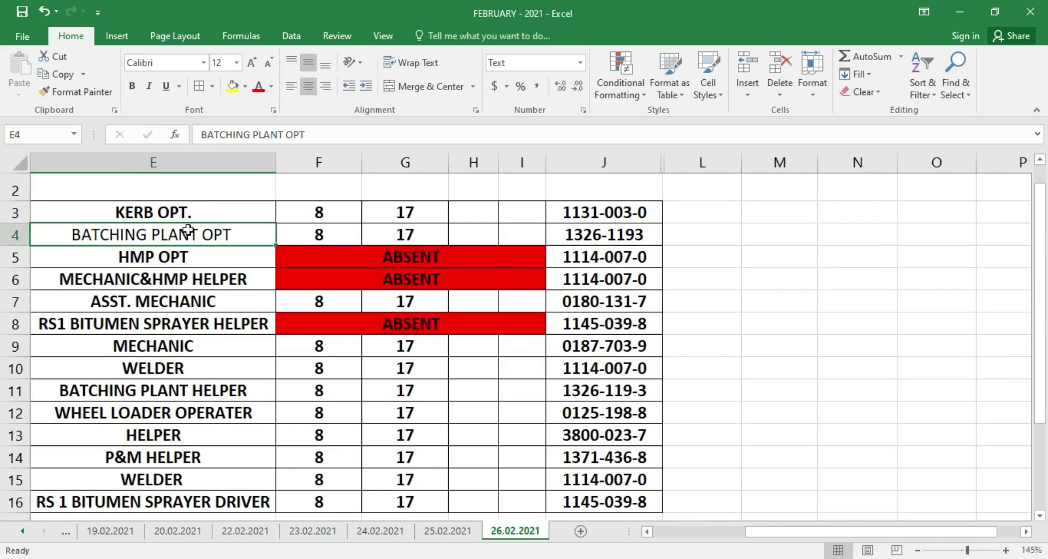
key(ctrl+b)
key(ctrl+b)
key(ctrl+b)
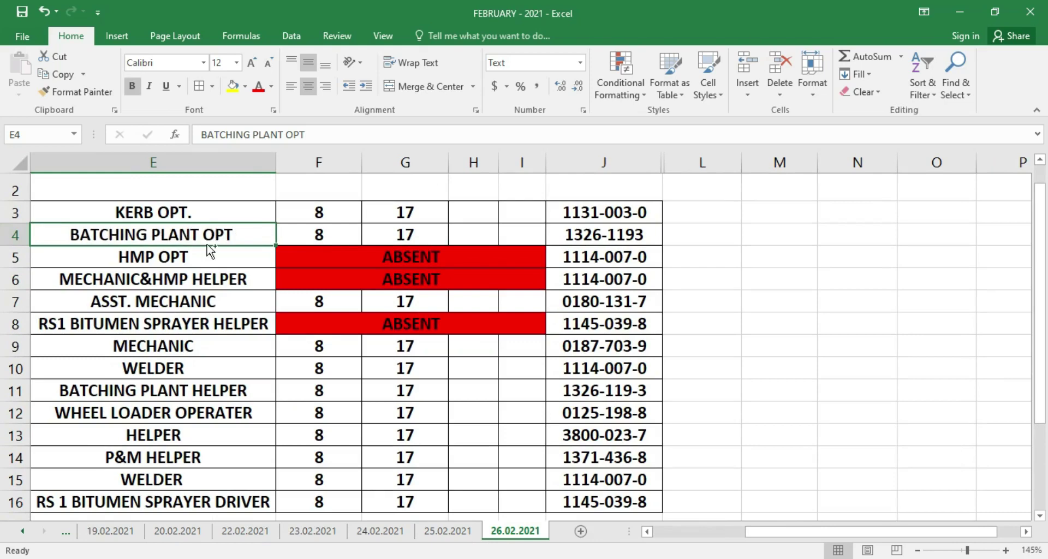
Copy the ASST. MECHANIC designation in cell E7
key(Right)
key(Right)
key(Right)
key(Right)
key(Right)
click(120, 302)
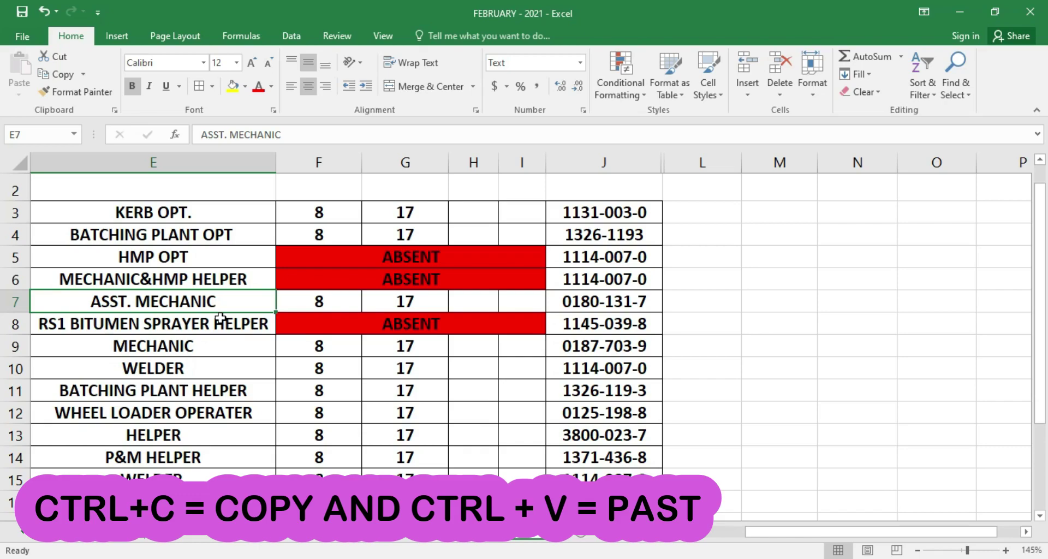
key(ctrl+c)
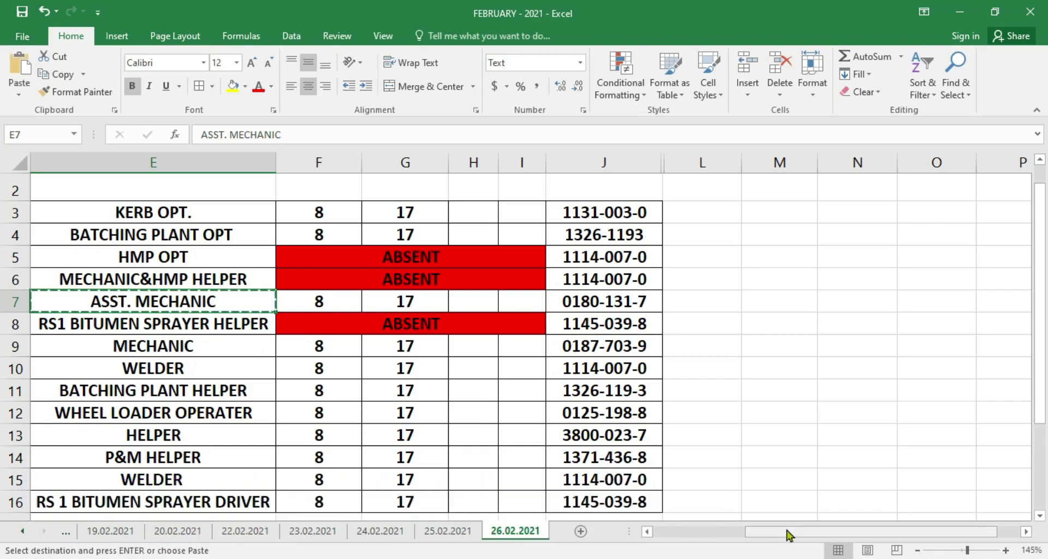
Copy the employee name from merged cell C8 and paste it into cell N10
drag(786, 532, 694, 532)
click(329, 322)
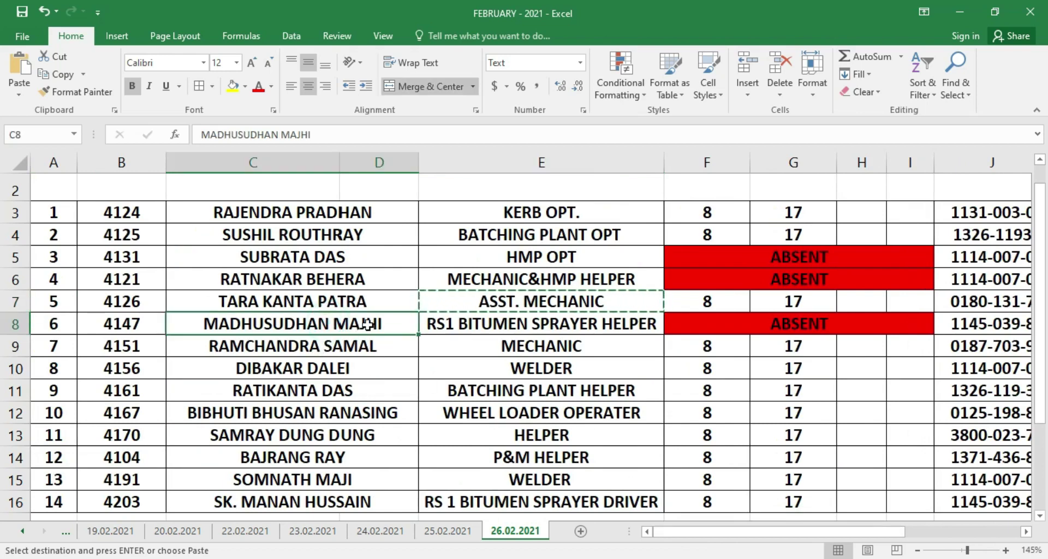
key(ctrl+c)
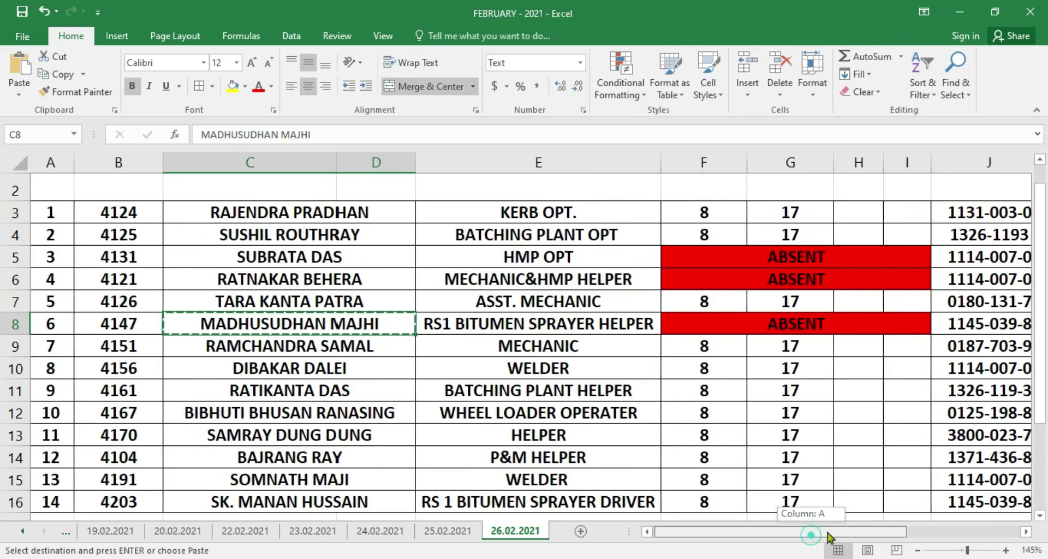
drag(807, 533, 898, 532)
click(878, 370)
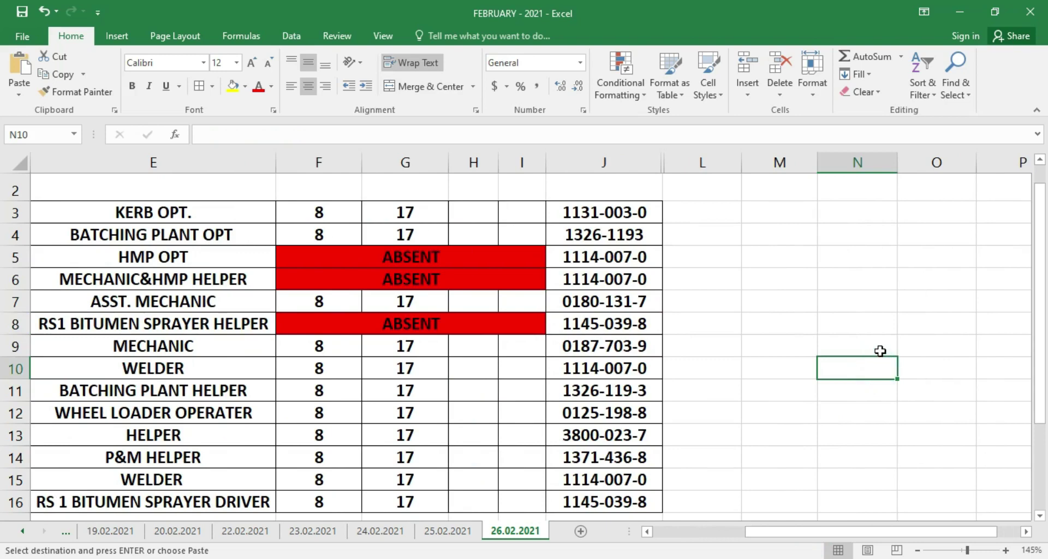
key(ctrl+v)
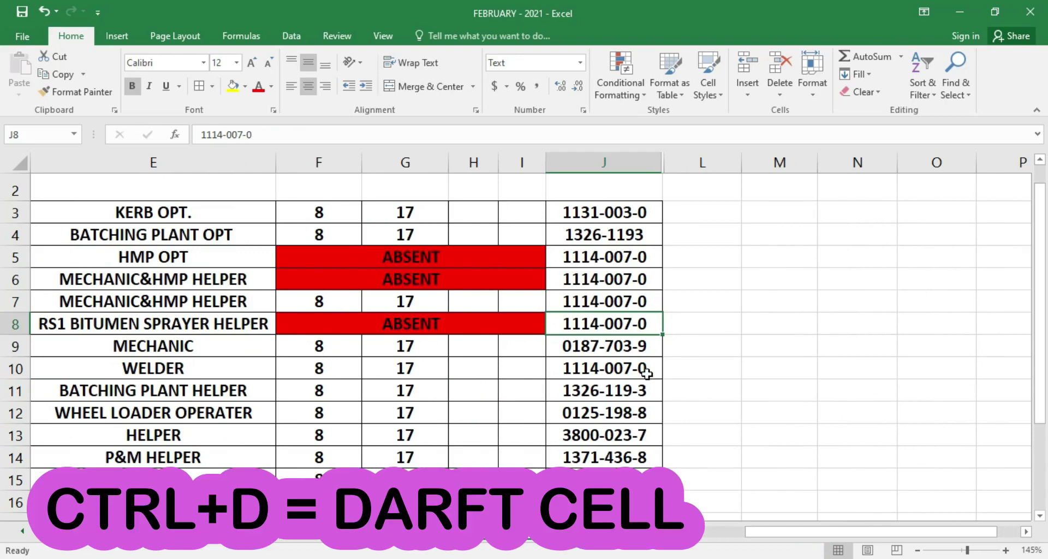
Fill the code from J8 down into J9 and the red ABSENT entry from row 8 down into F9:I9
click(642, 348)
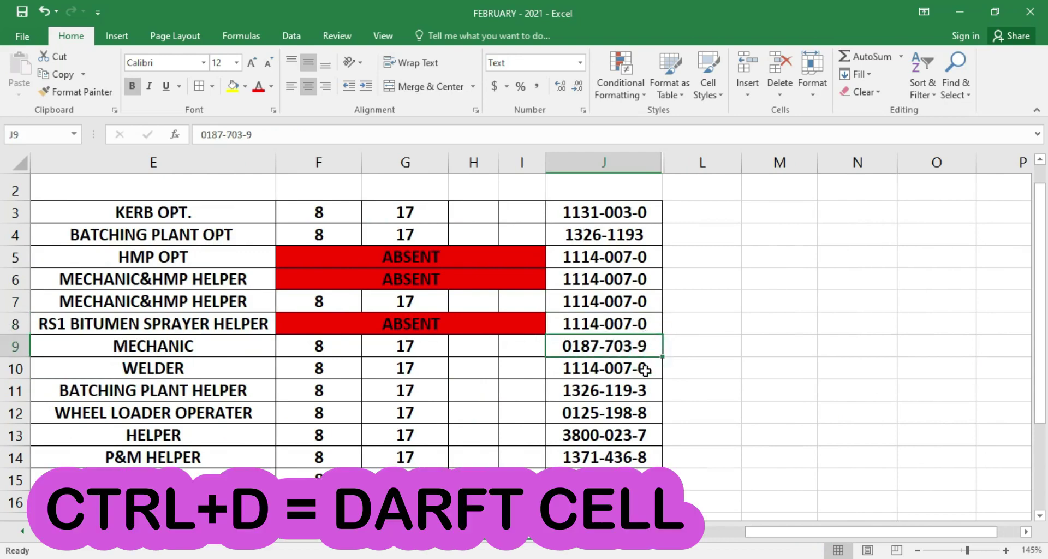
key(ctrl+d)
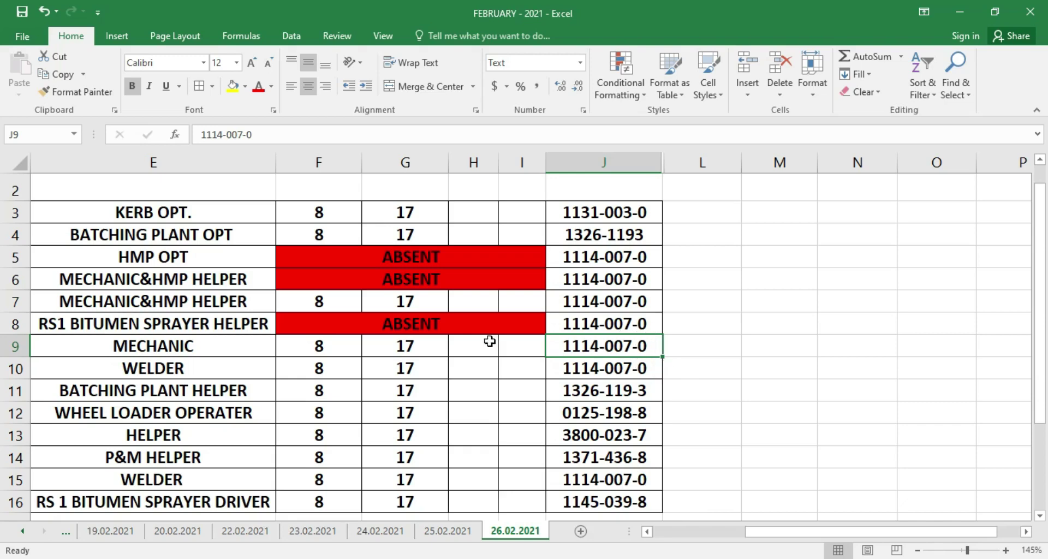
click(477, 323)
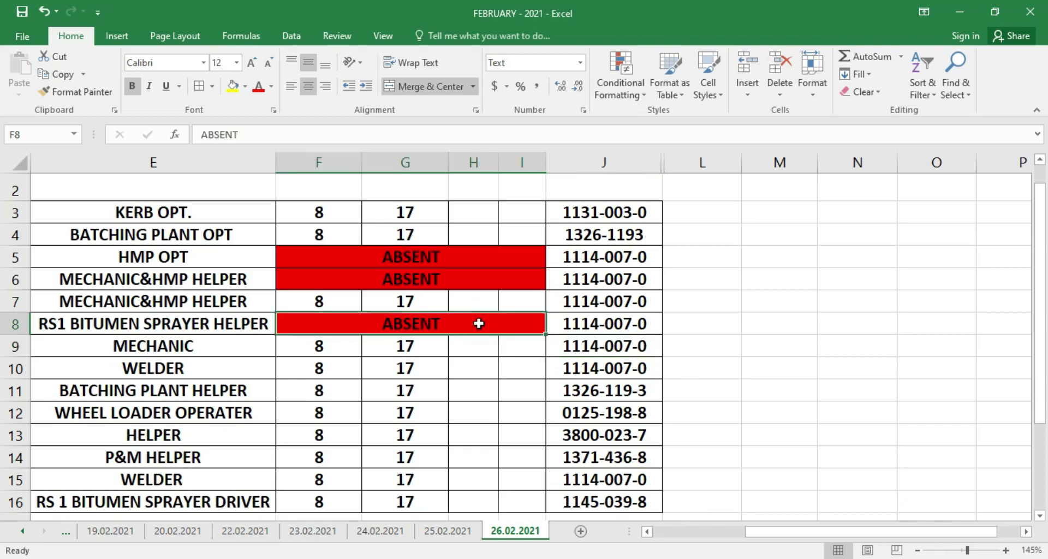
click(469, 343)
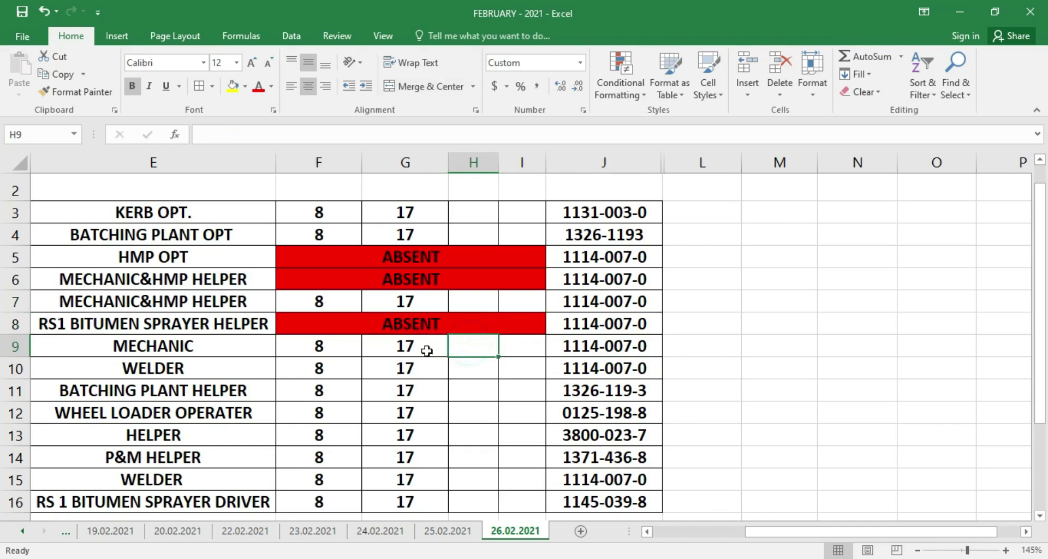
click(425, 348)
drag(350, 352, 513, 348)
key(ctrl+d)
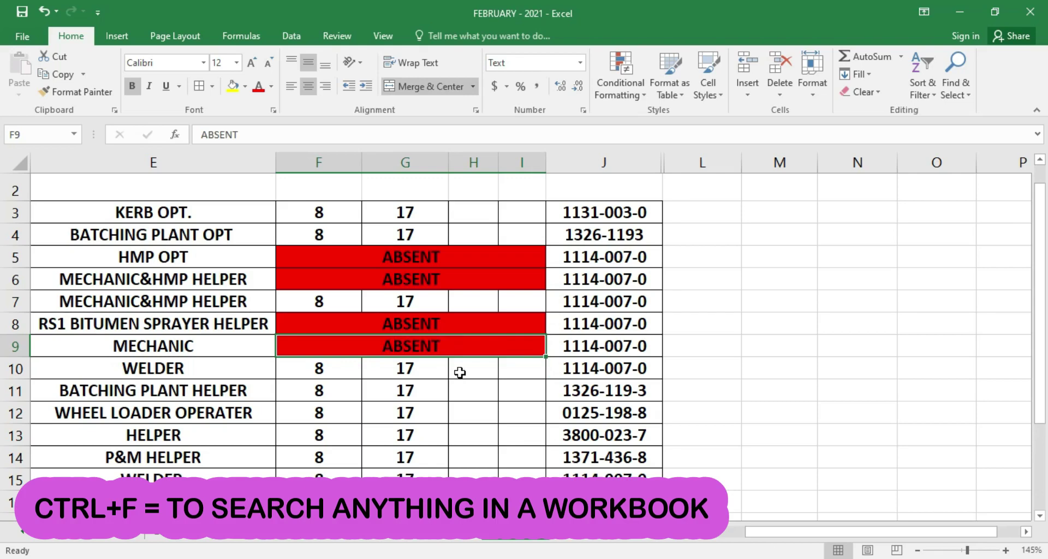
Search the sheet for WELDER and step through its occurrences
click(746, 320)
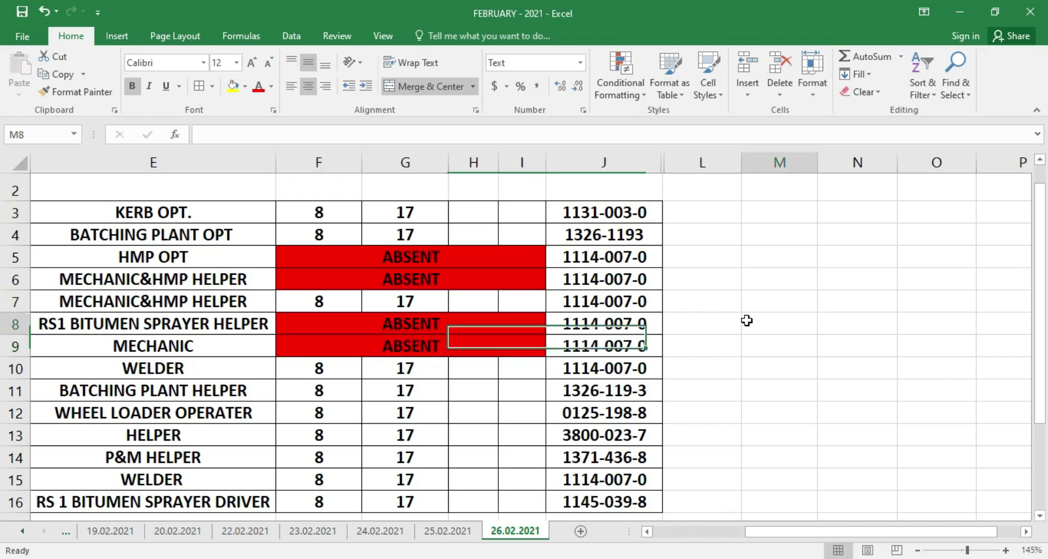
key(ctrl+f)
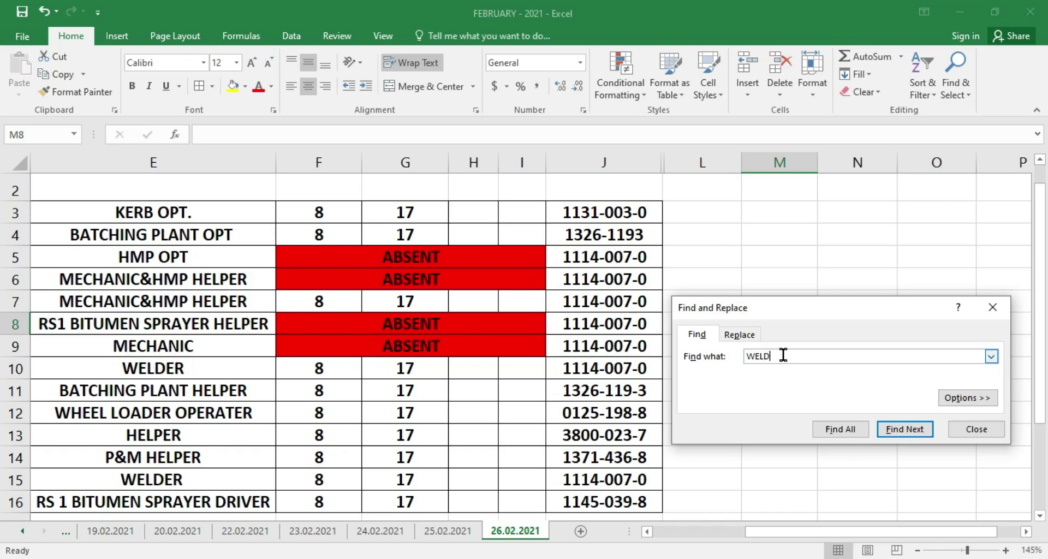
click(904, 431)
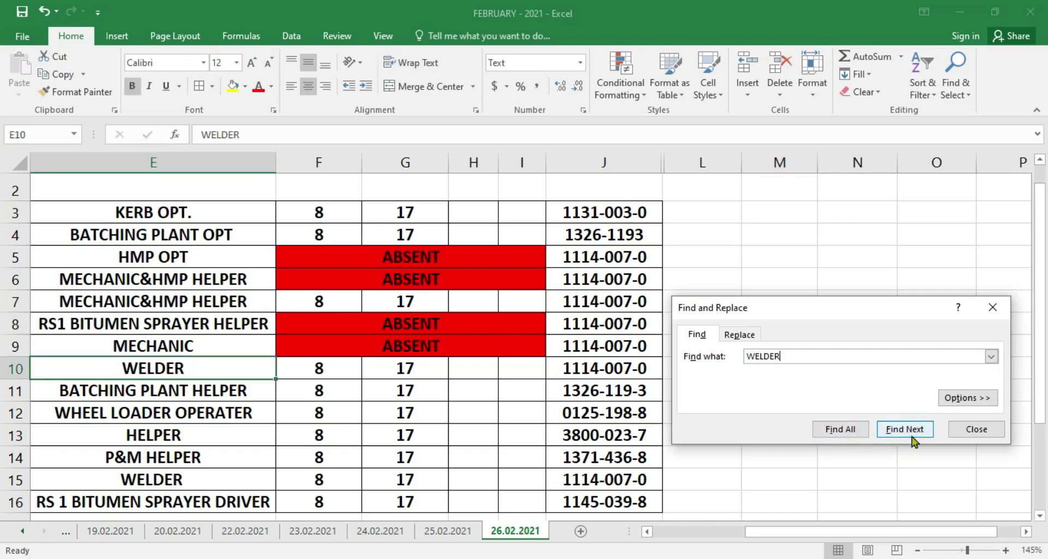
click(914, 433)
click(915, 433)
Replace all occurrences of WELDER with B, undo the replacement and close the find-and-replace dialog
click(755, 338)
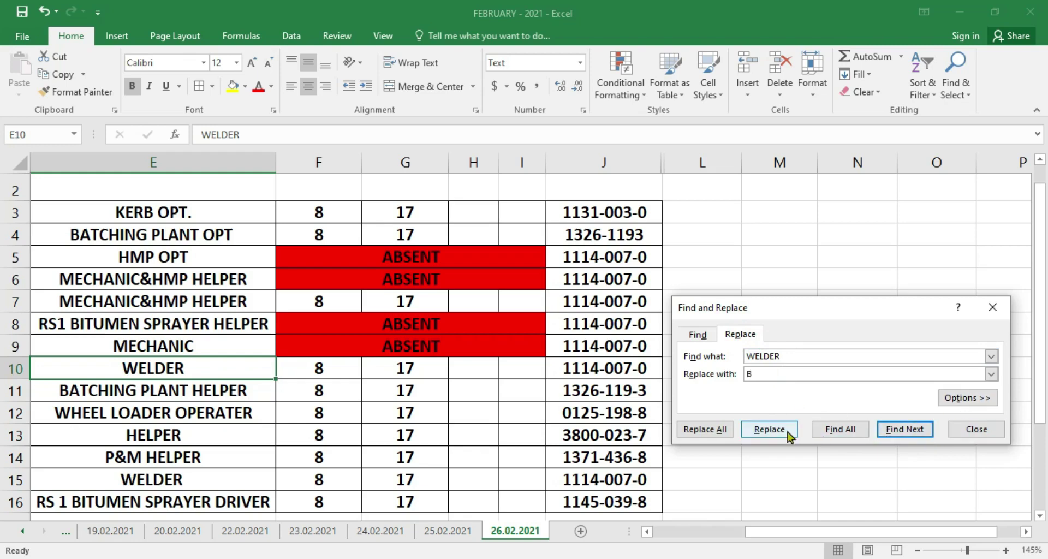
click(719, 430)
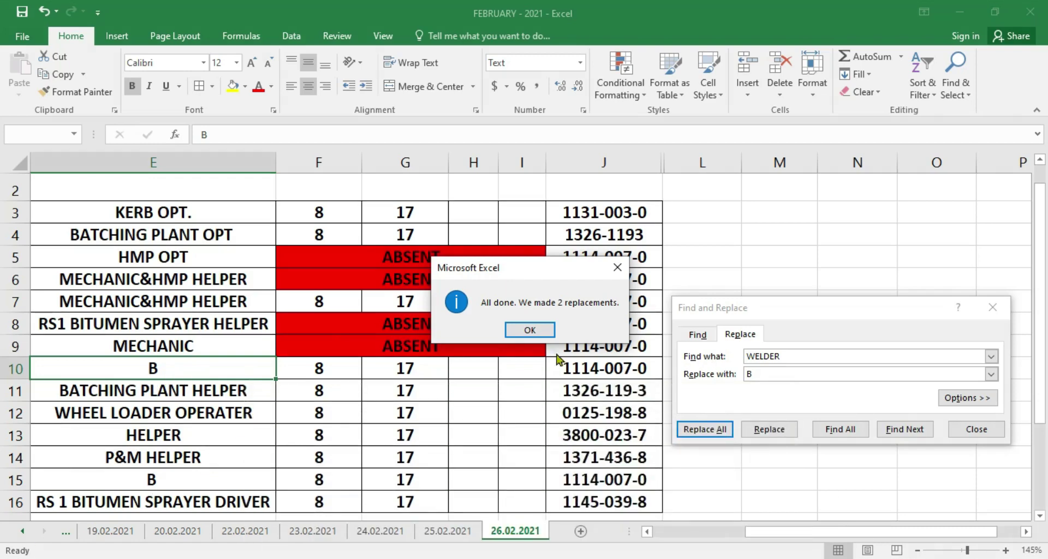
click(550, 334)
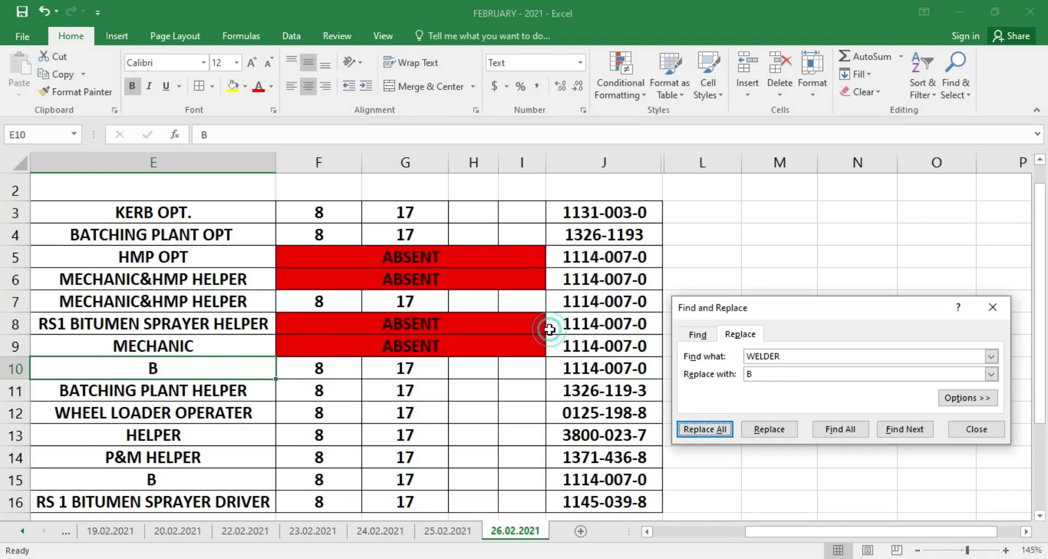
click(43, 11)
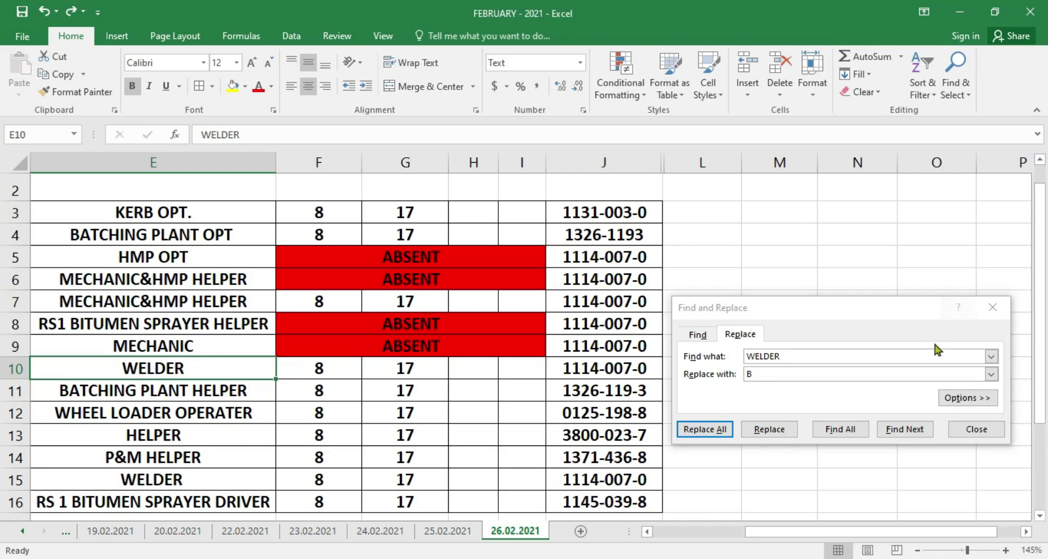
click(991, 307)
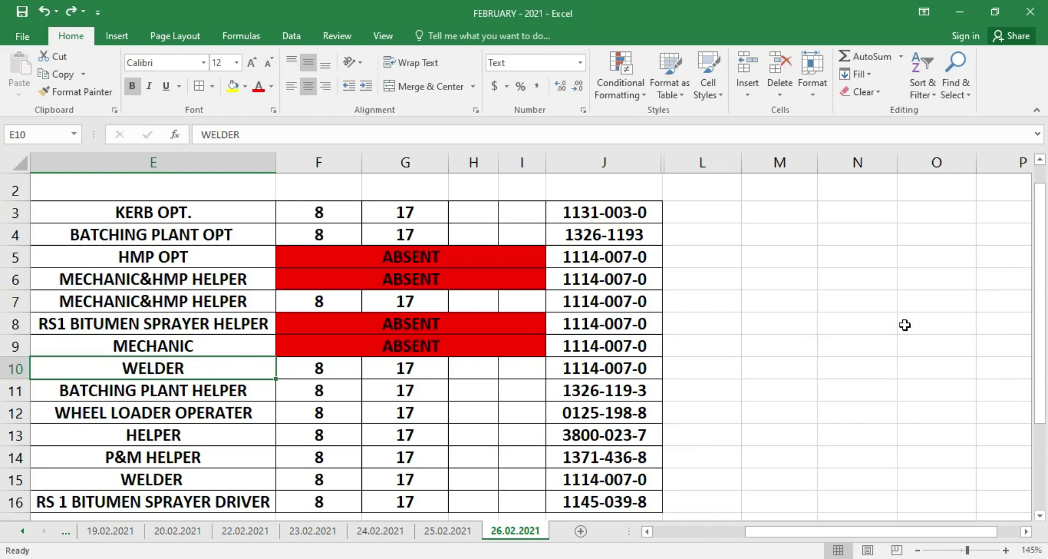
click(698, 344)
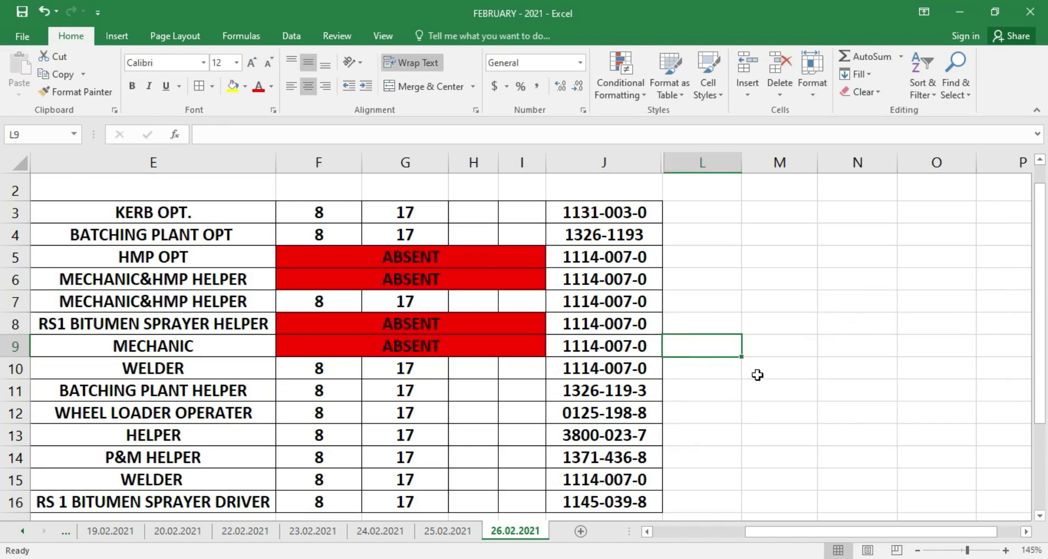
key(ctrl+h)
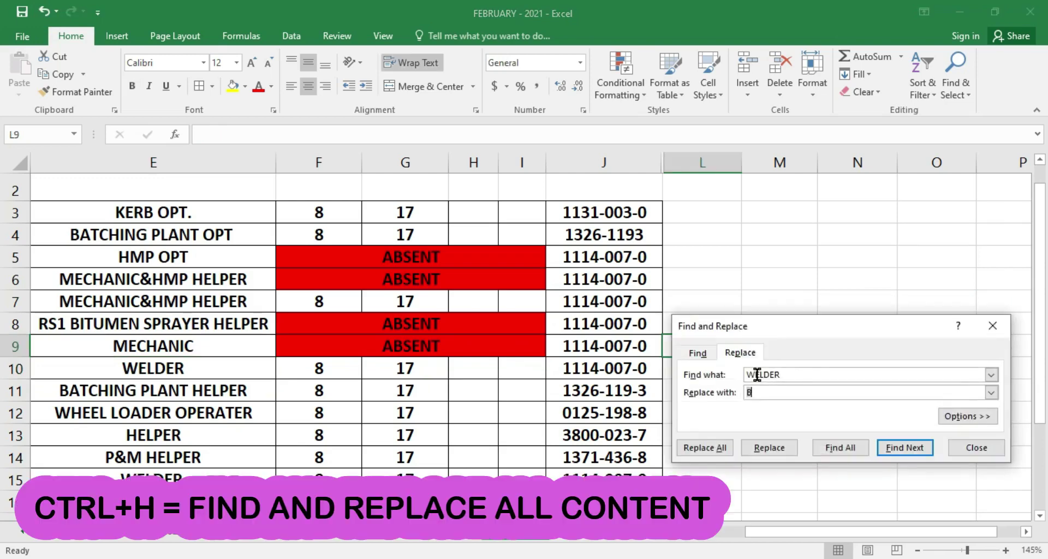
click(791, 392)
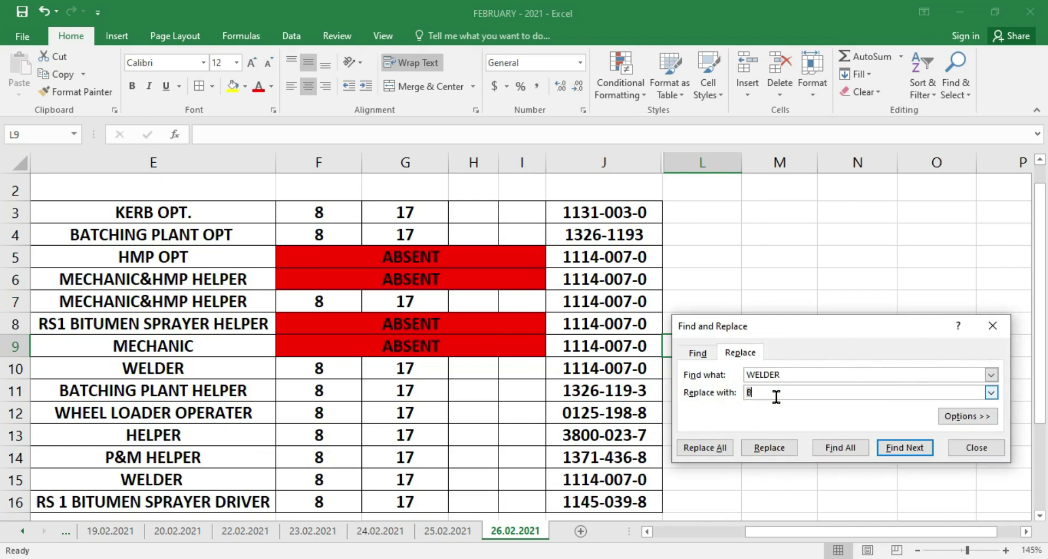
click(985, 337)
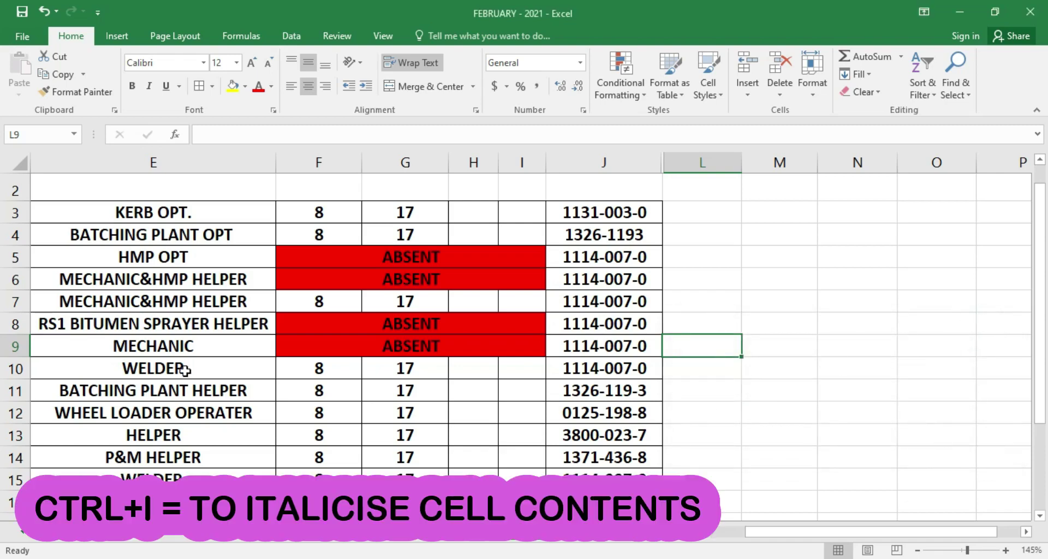
Italicize the MECHANIC text in cell E9
click(188, 348)
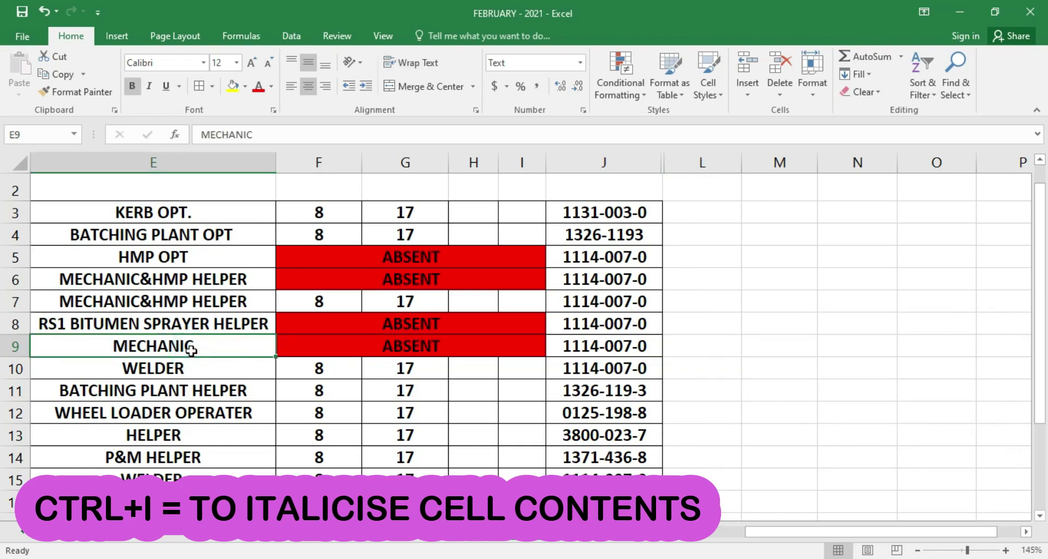
key(ctrl+i)
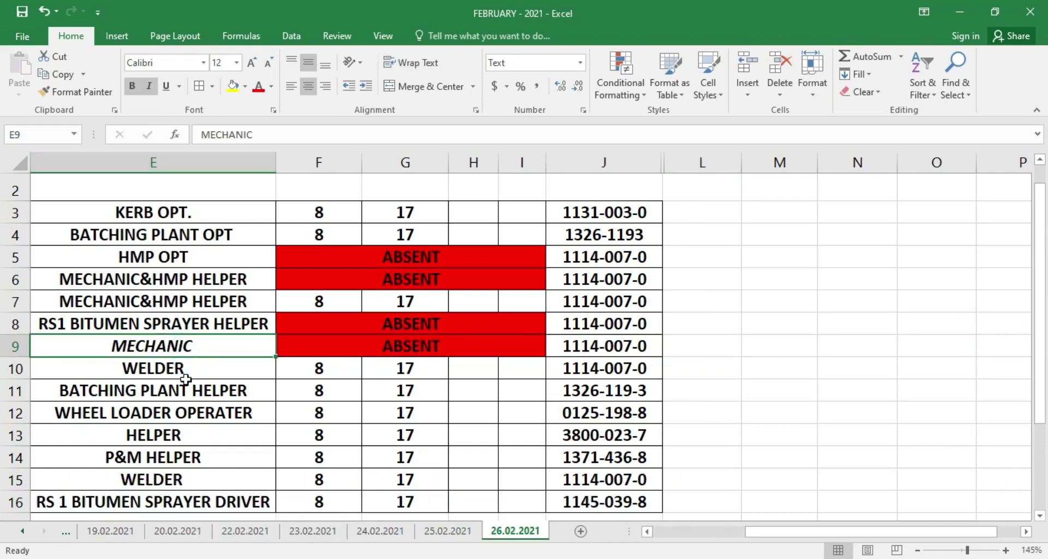
Toggle the italic formatting of the MECHANIC text in cell E9 off and back on
ctrl+scroll(185, 379, up, 3)
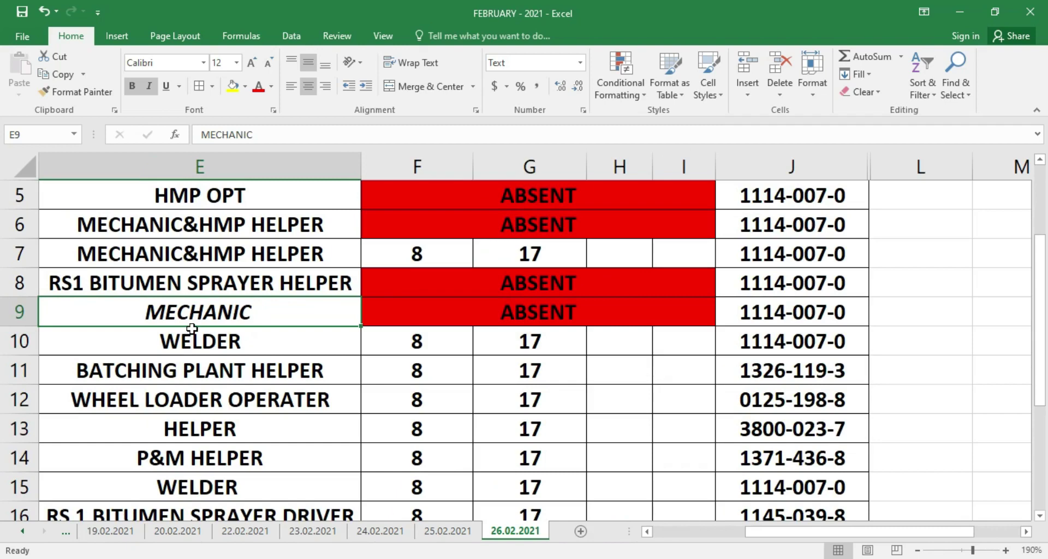
key(ctrl+i)
key(ctrl+i)
scroll(442, 418, down, 4)
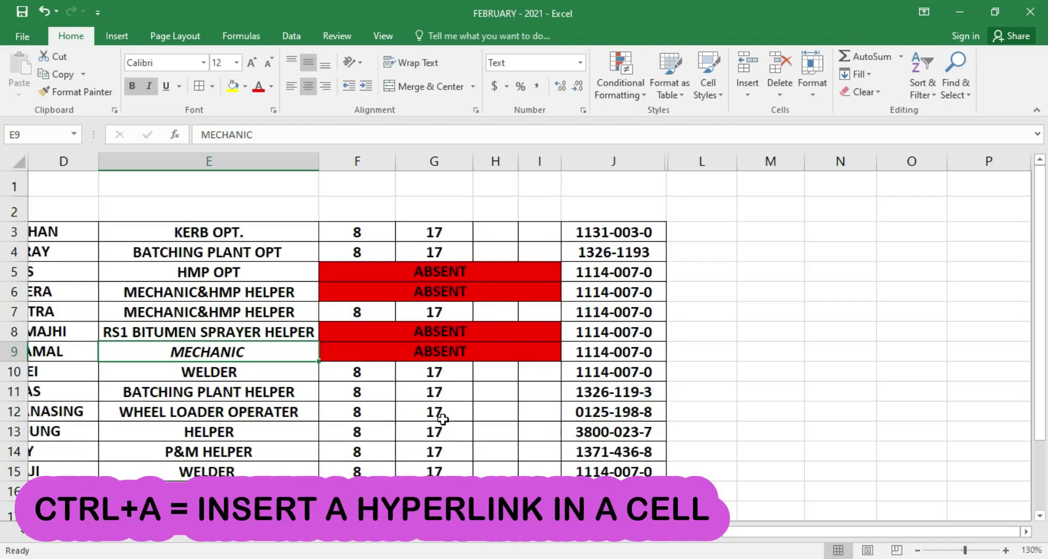
Insert a hyperlink in cell E9 to the file 1_nGVn3SW1KgNGt5NwSj1Mbw.jpeg in the Downloads folder
key(ctrl+k)
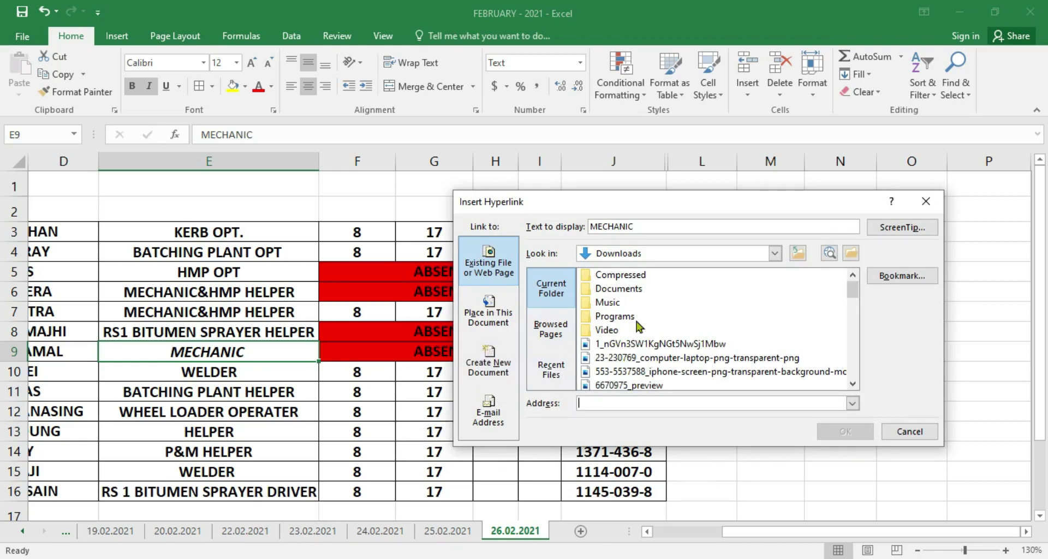
click(639, 343)
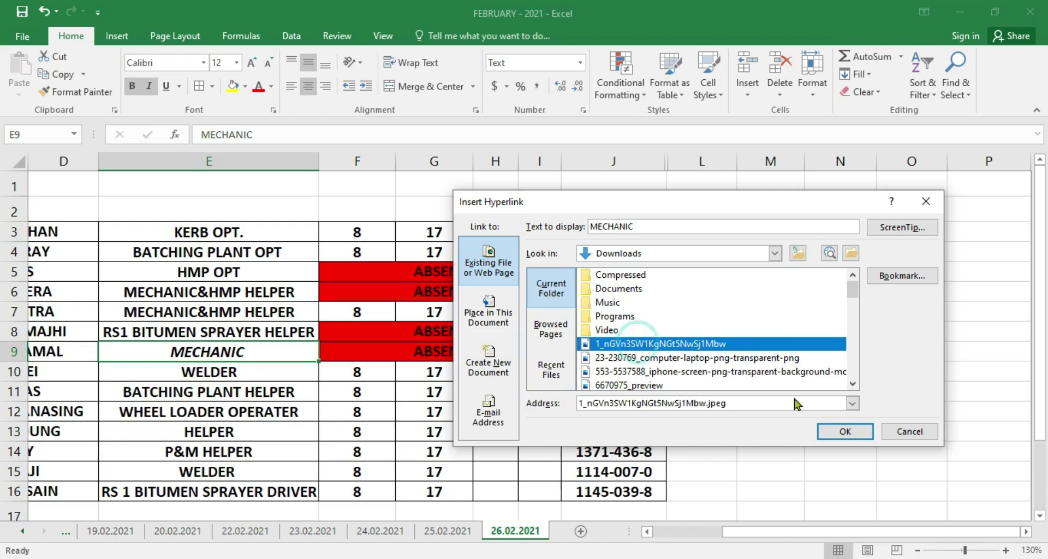
click(866, 432)
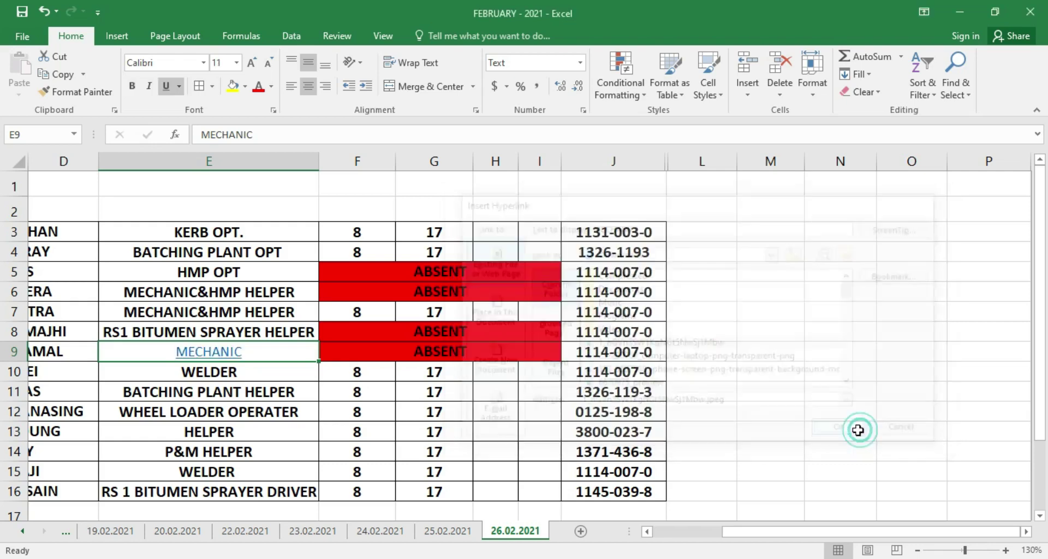
Test the MECHANIC link in E9 twice, closing the opened picture each time, and undo the hyperlink
click(225, 352)
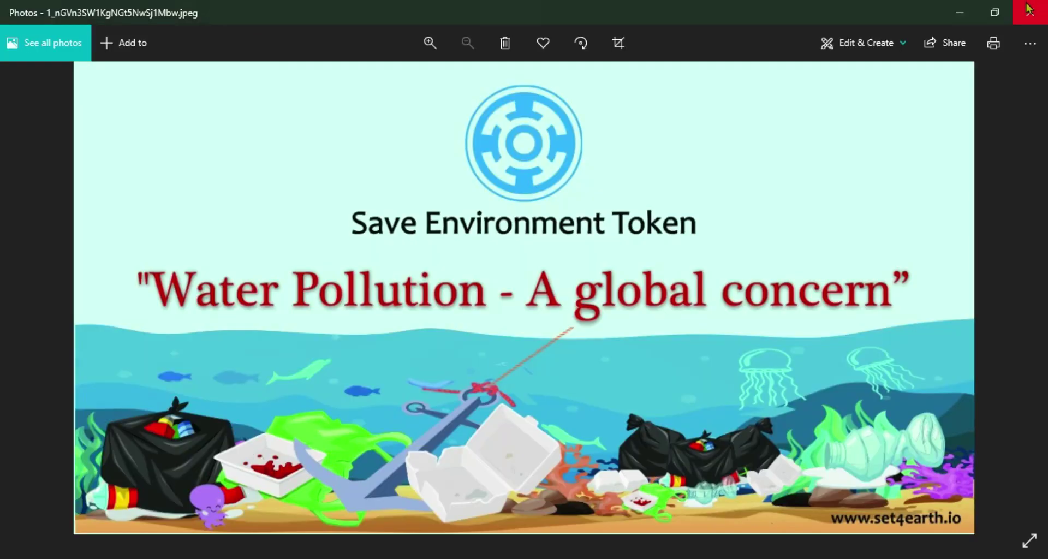
click(1031, 8)
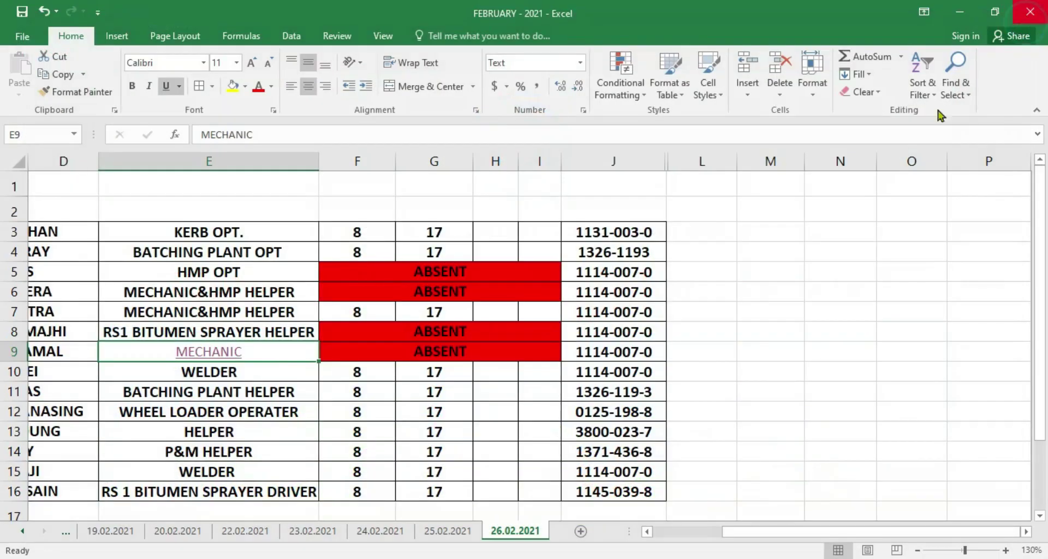
click(221, 353)
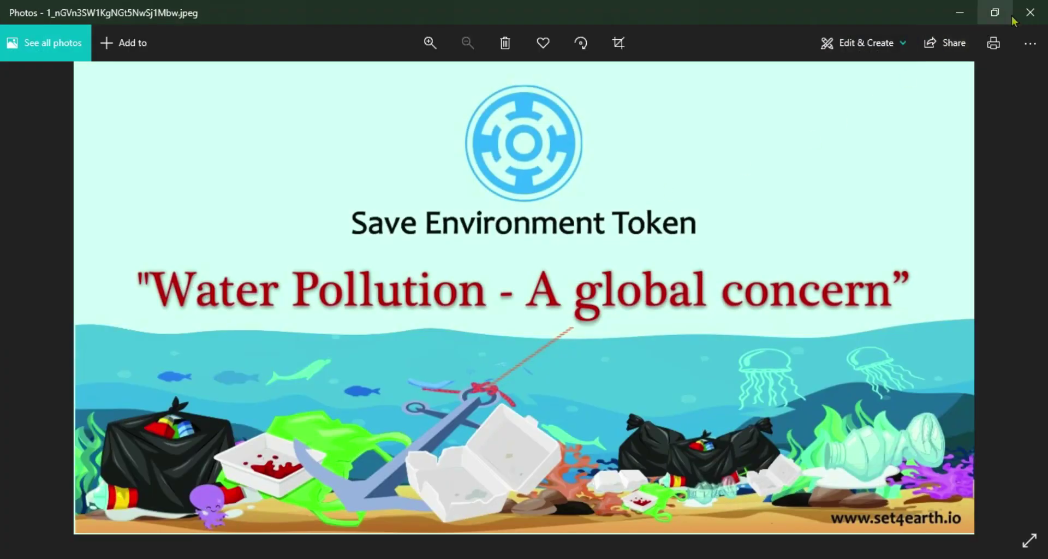
click(1030, 9)
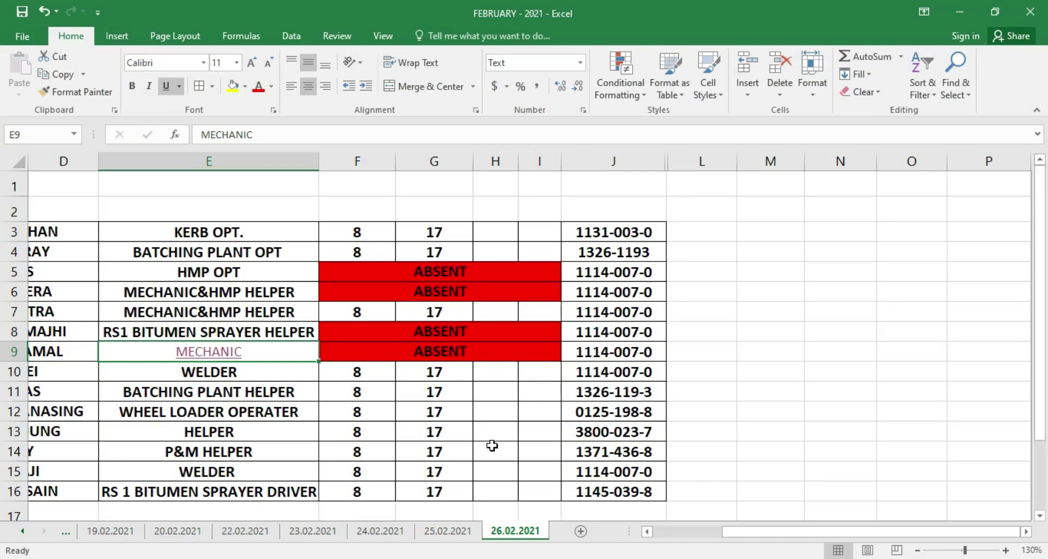
key(ctrl+z)
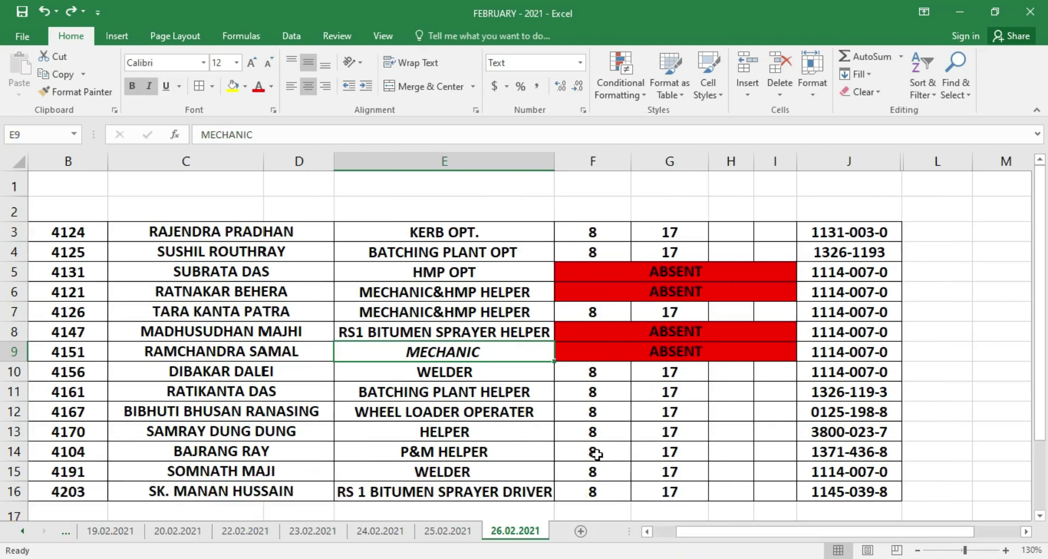
Create a table without headers from C10:D10, view the first column's filter options and undo the table
click(256, 371)
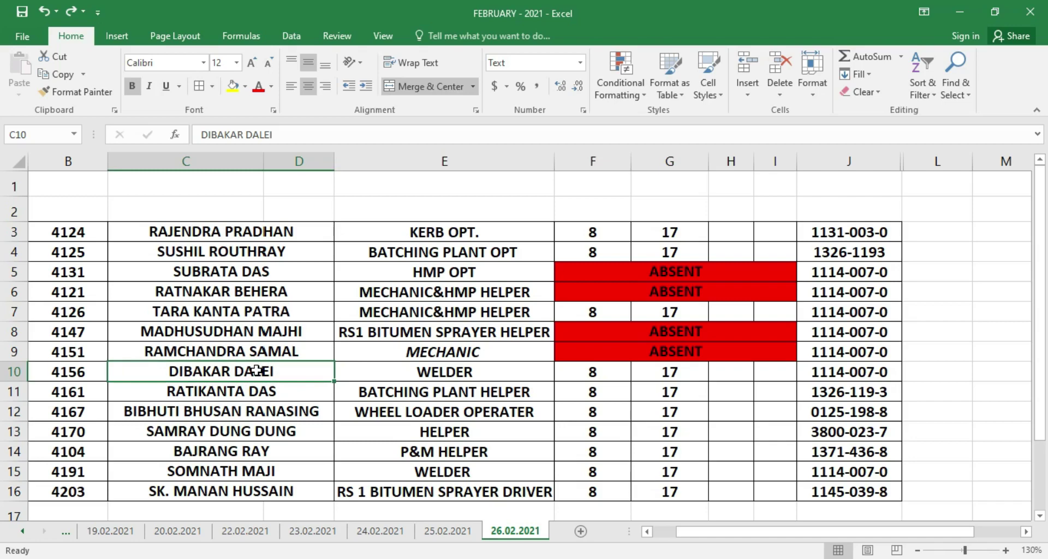
key(ctrl+t)
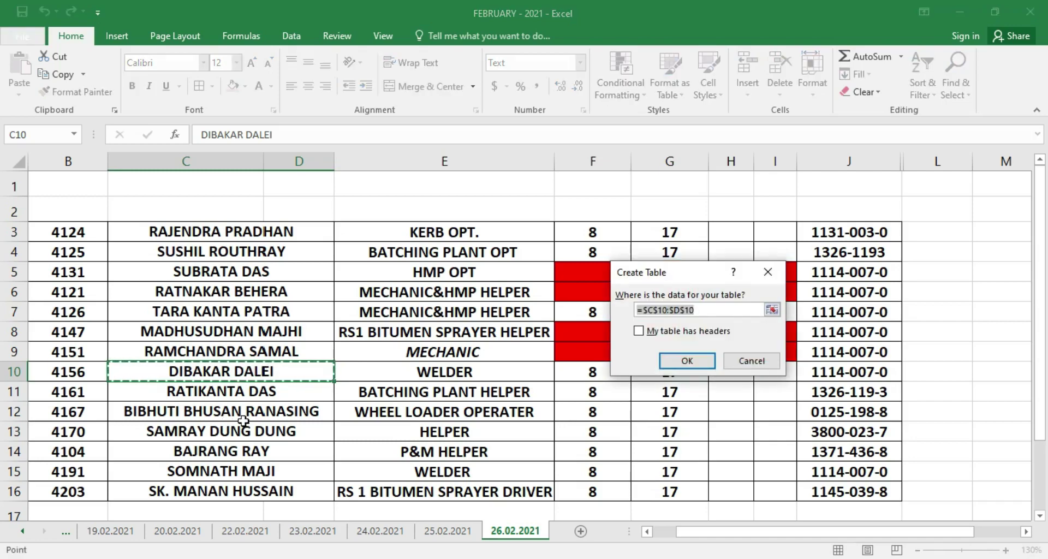
click(688, 361)
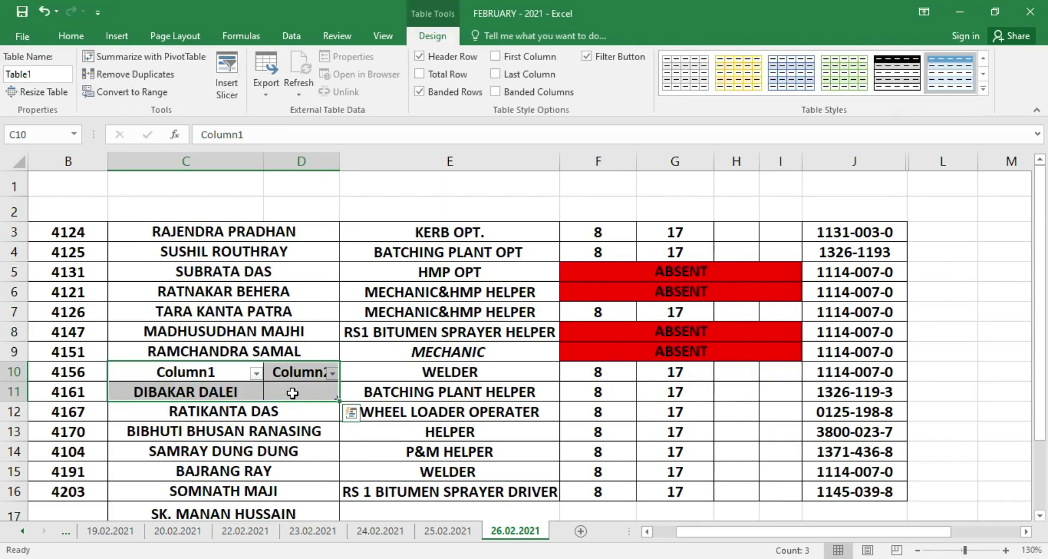
click(255, 373)
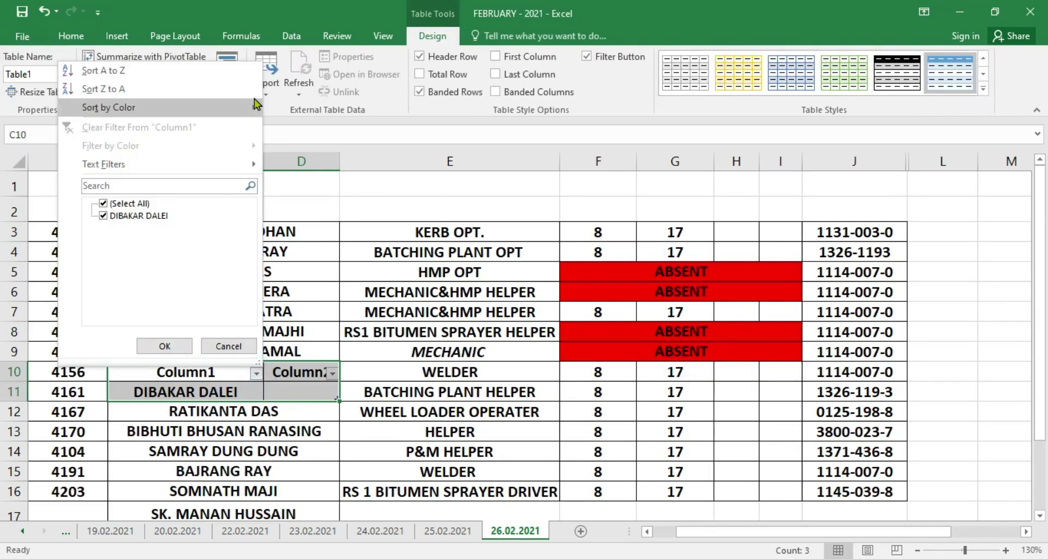
click(228, 346)
key(ctrl+z)
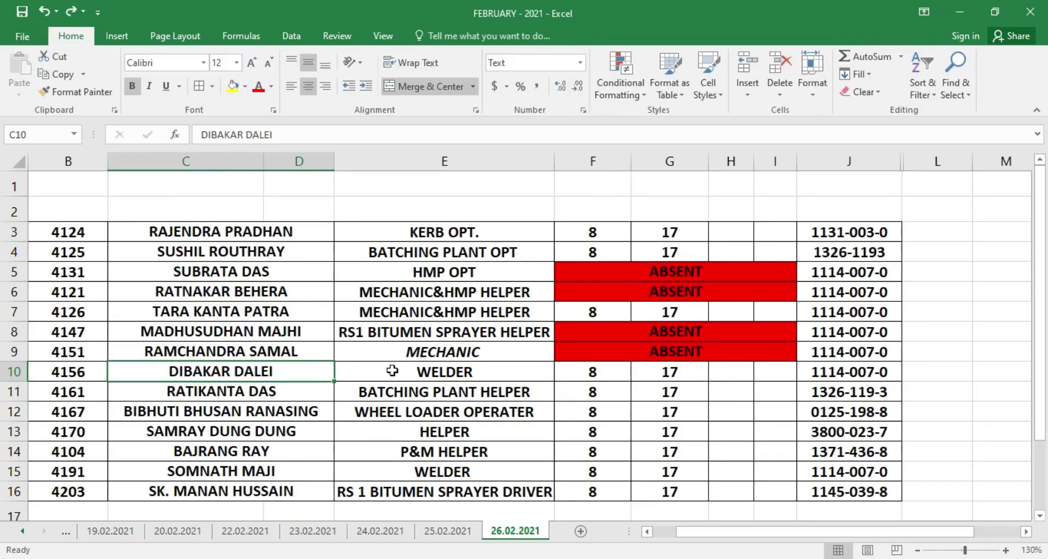
View the print settings and preview of the sheet and return to the worksheet
click(262, 392)
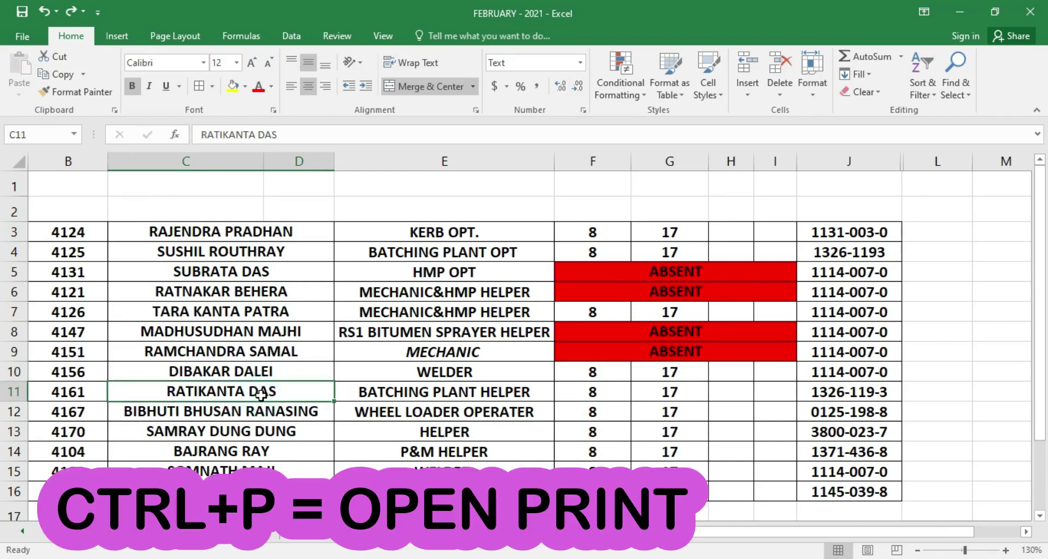
key(ctrl+p)
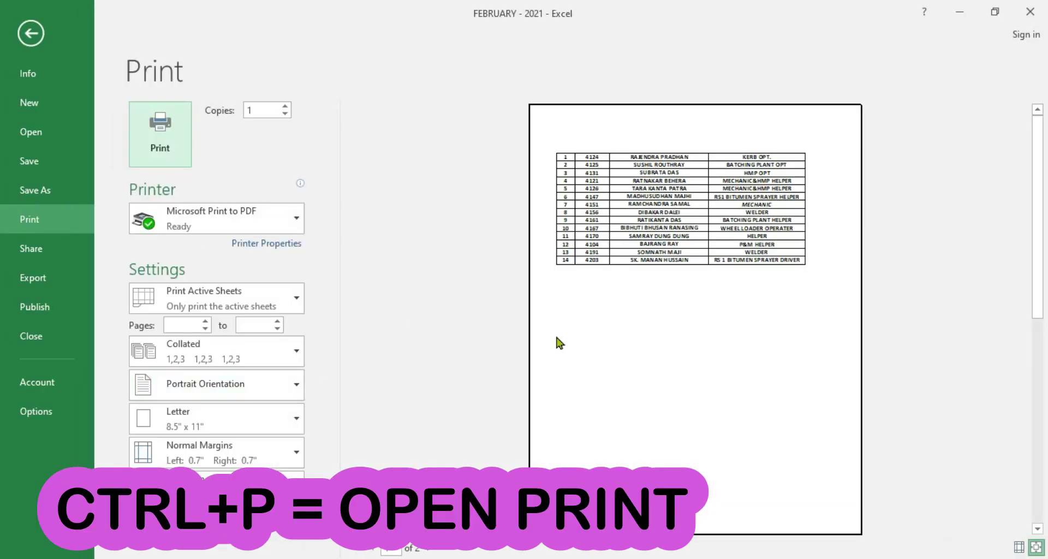
click(30, 33)
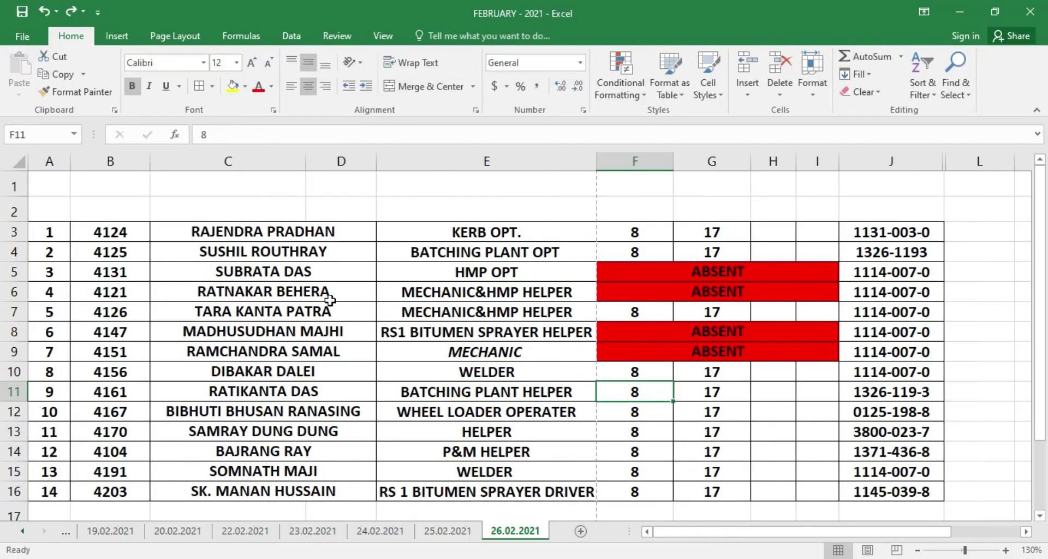
Fill the BATCHING PLANT HELPER text from E11 right into F11
click(505, 396)
click(606, 391)
click(554, 398)
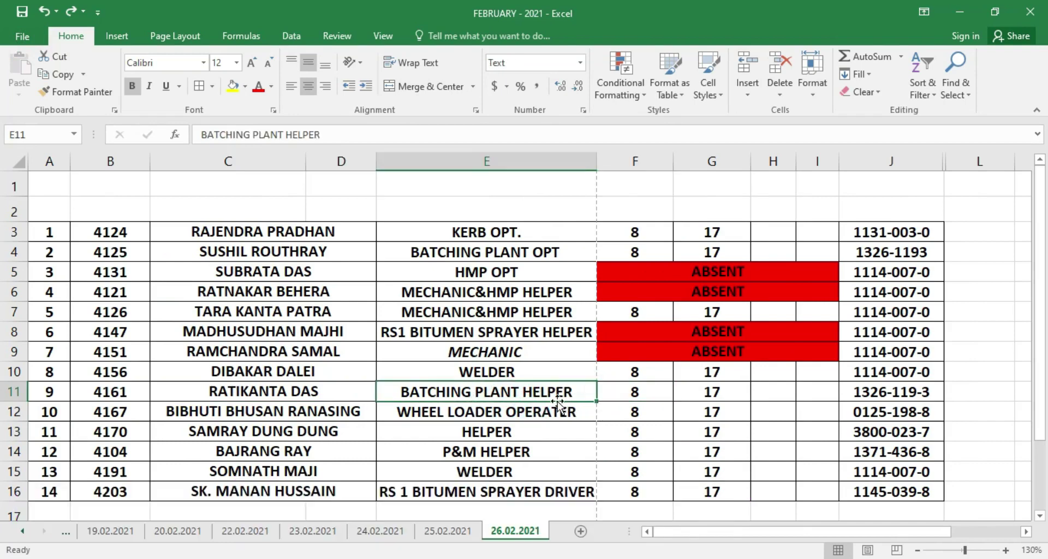
click(632, 392)
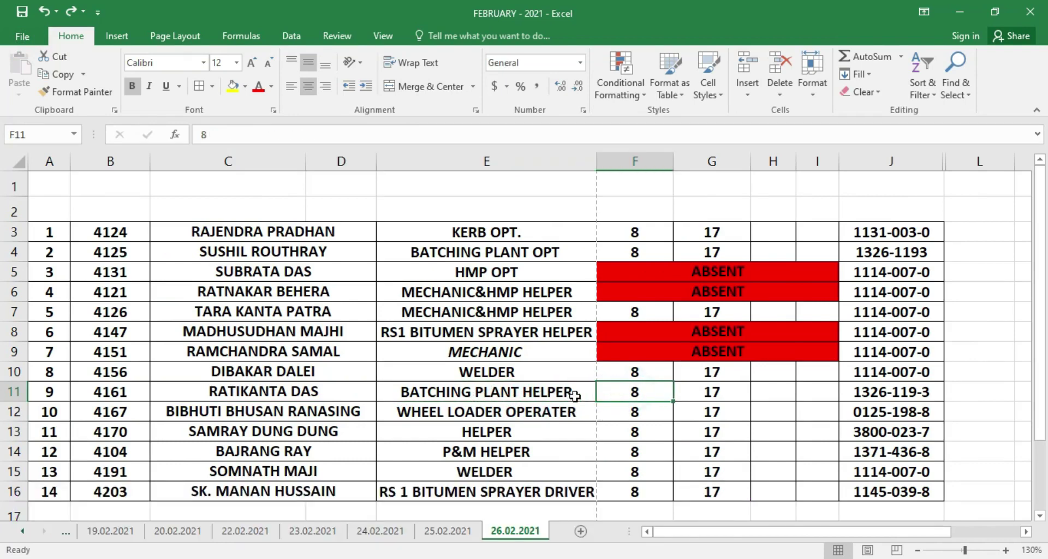
click(574, 396)
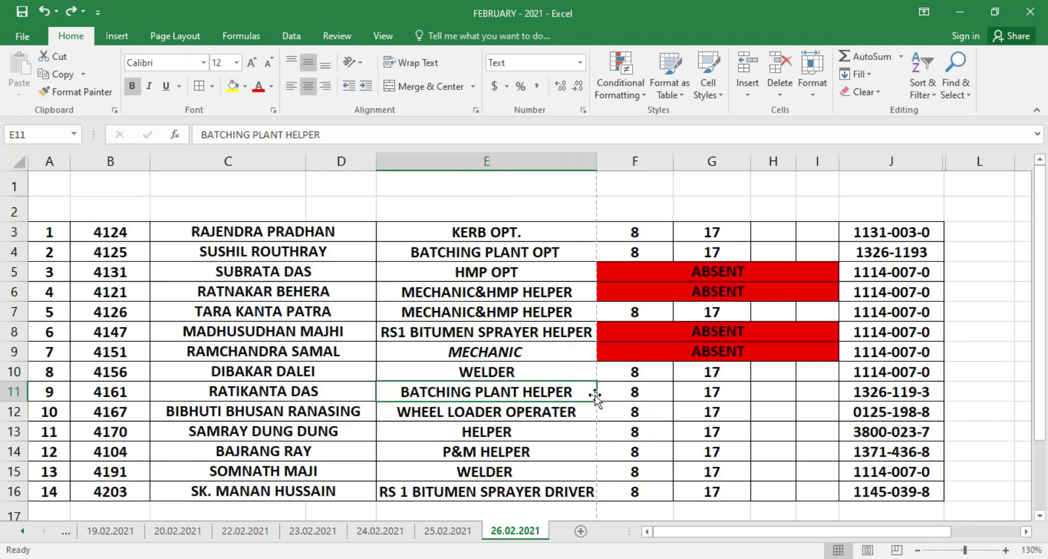
click(626, 396)
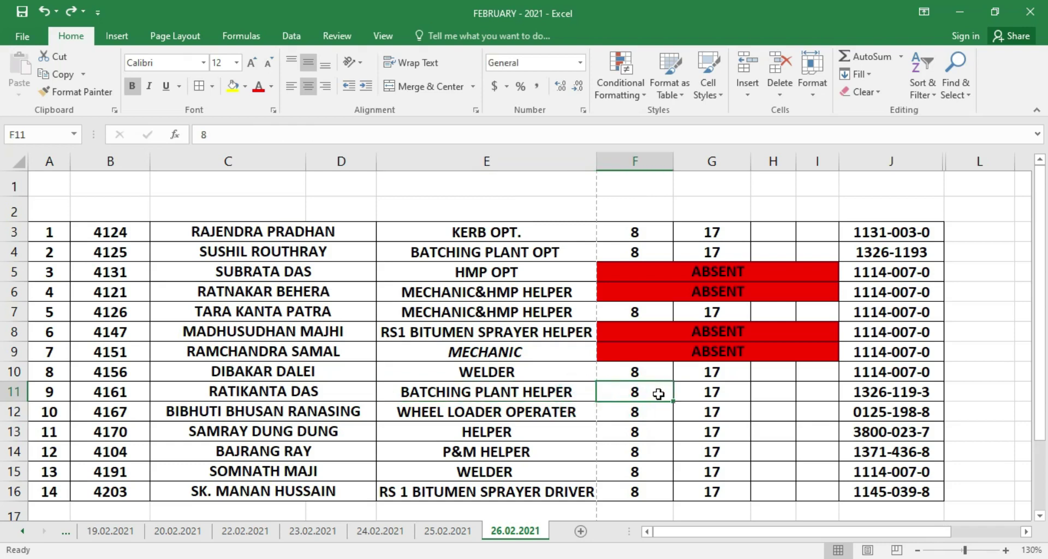
key(ctrl+r)
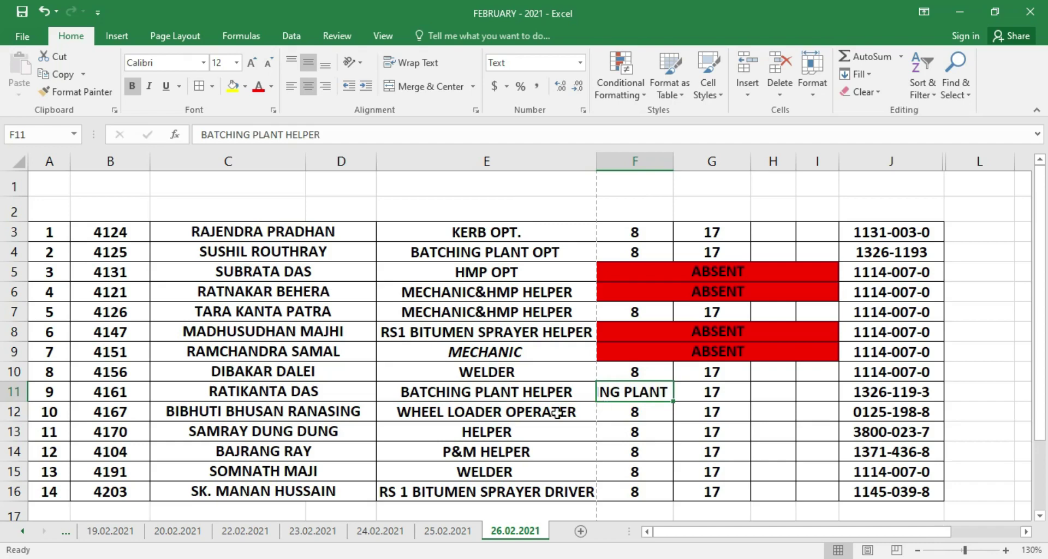
Autofit column F to its contents, and undo both the resize and the fill into F11
double_click(670, 160)
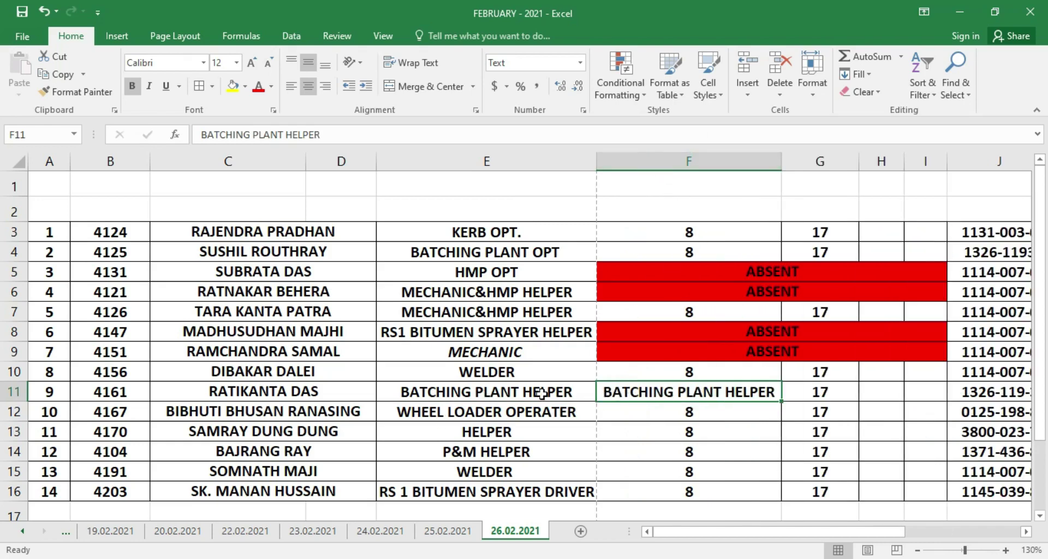
key(ctrl+z)
key(ctrl+z)
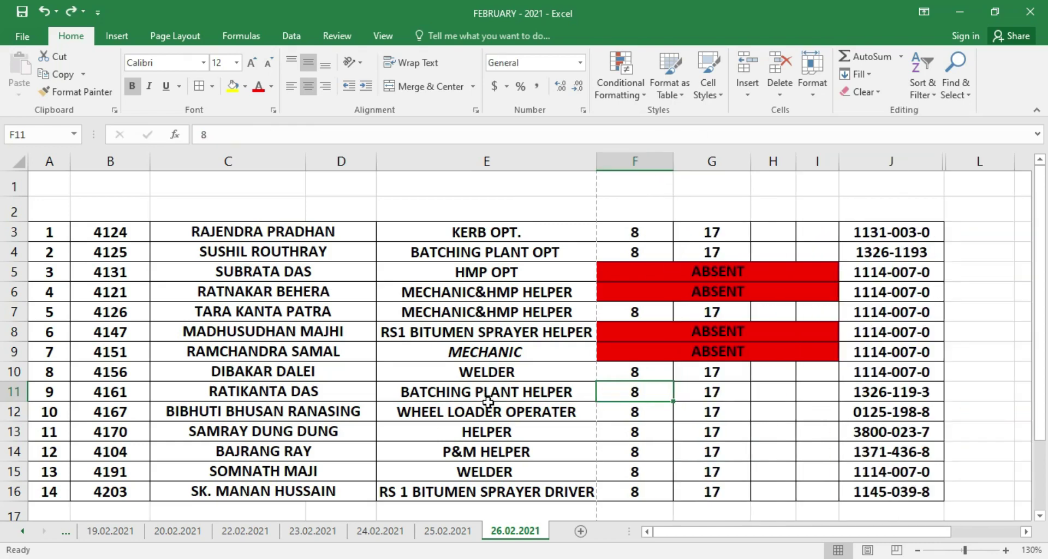
Underline the employee name in merged cell C10
click(329, 378)
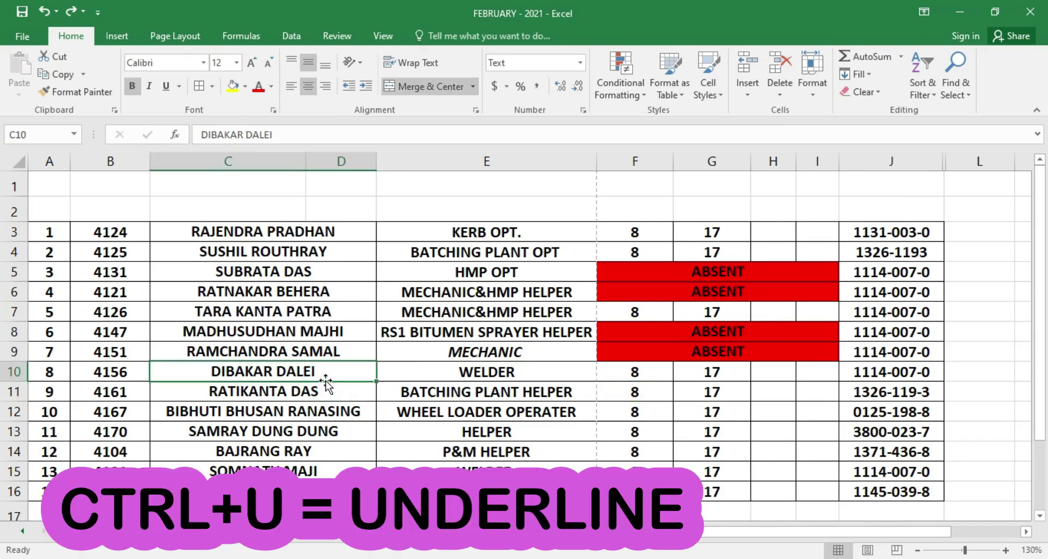
key(ctrl+u)
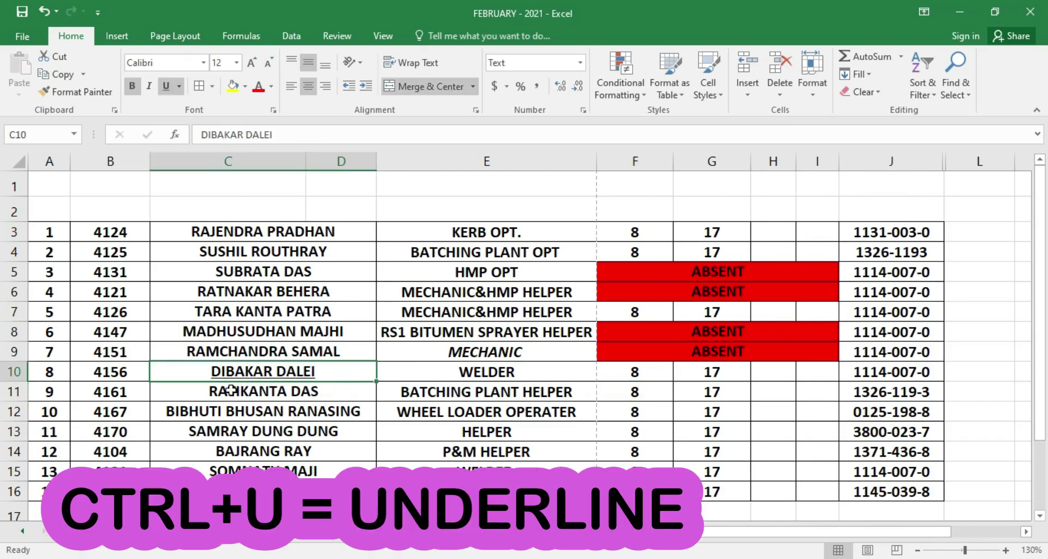
scroll(338, 441, up, 3)
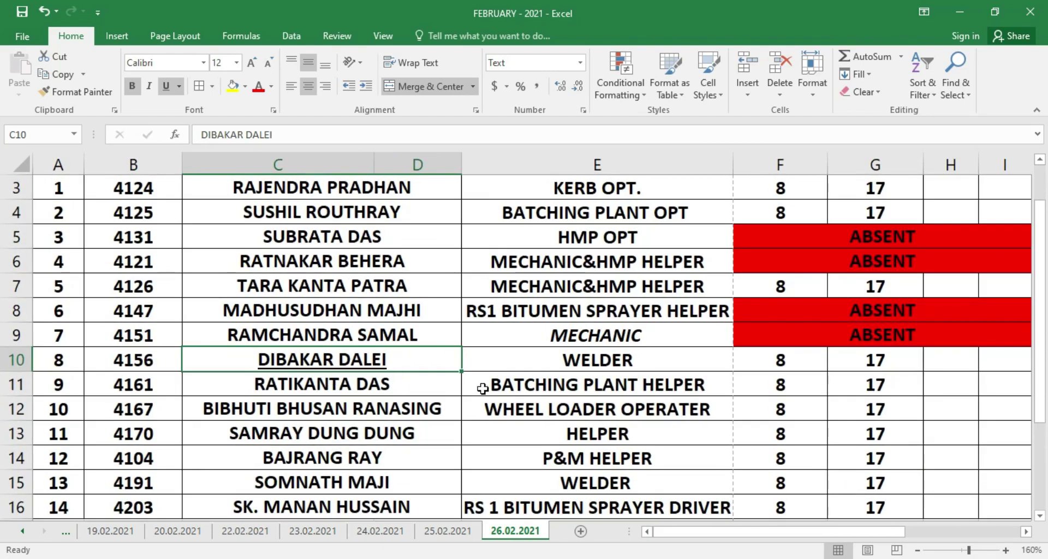
Try to underline the employee name in merged cell C11
click(433, 410)
click(380, 383)
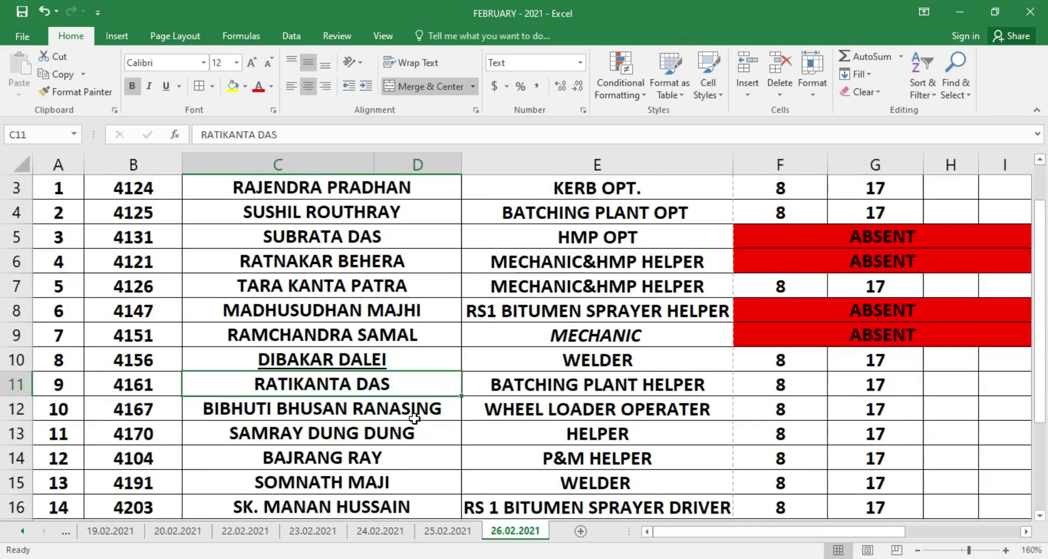
key(ctrl+u)
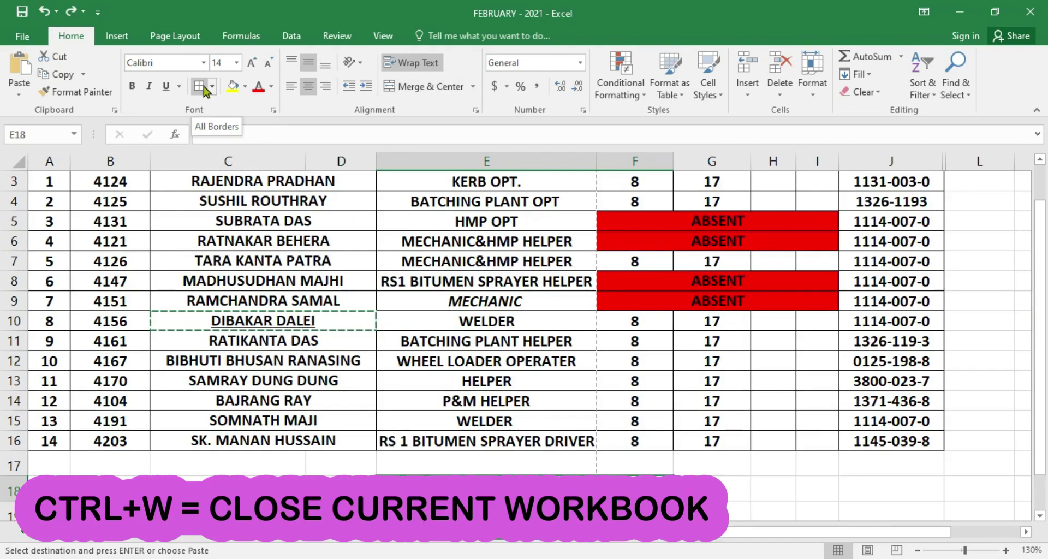
Close the current workbook
key(ctrl+w)
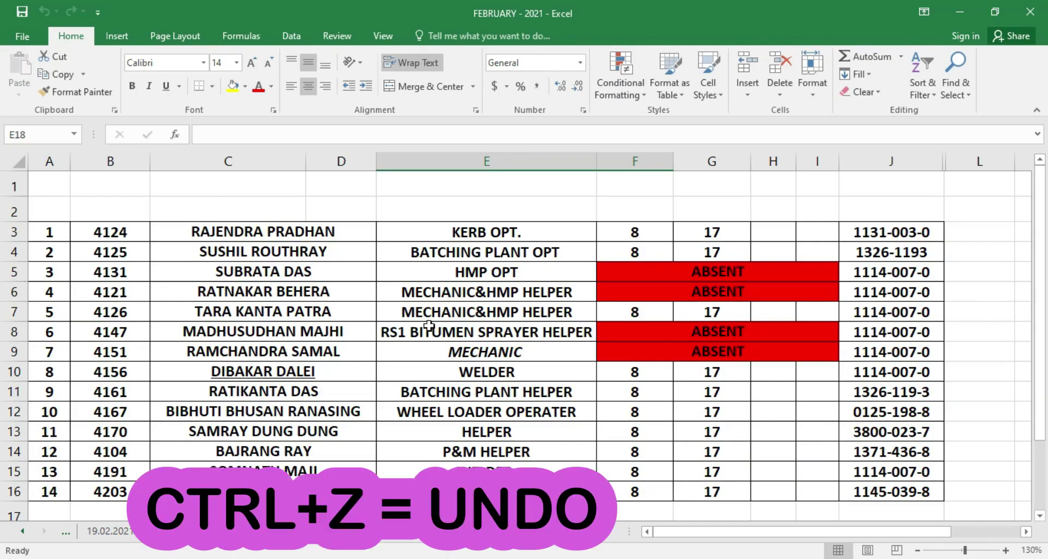
Clear the employee name in cell C10 and undo the deletion
click(369, 364)
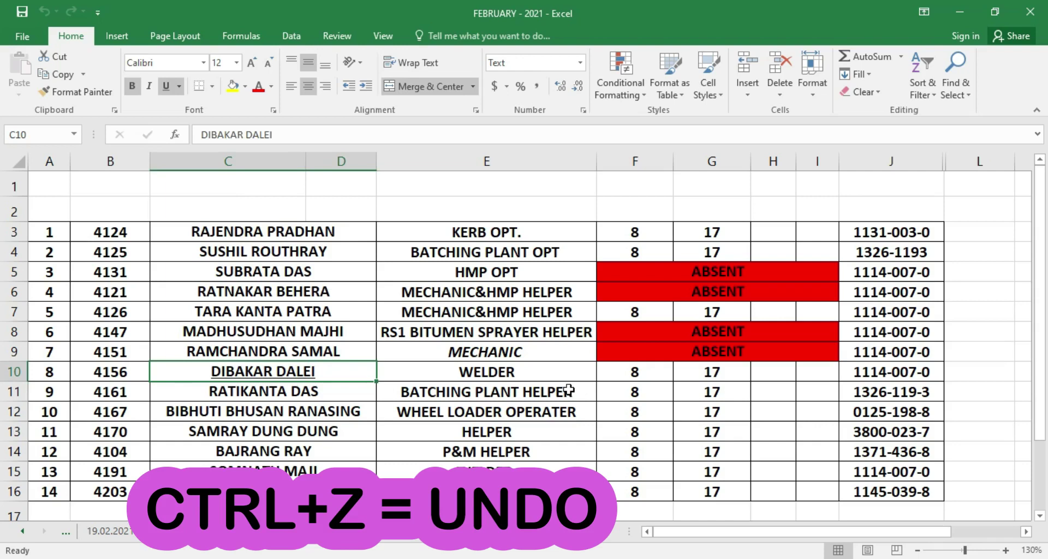
key(BackSpace)
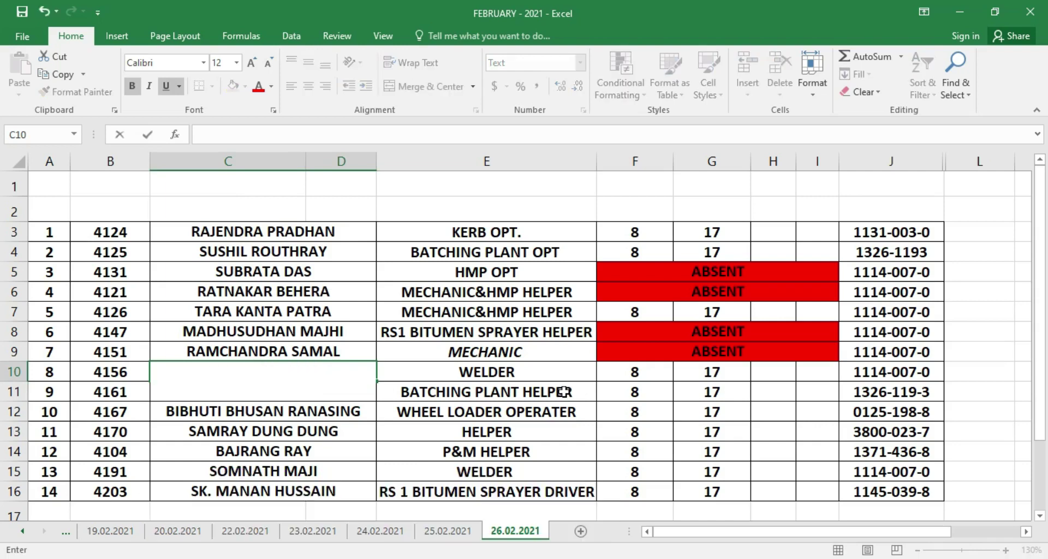
click(615, 392)
key(ctrl+z)
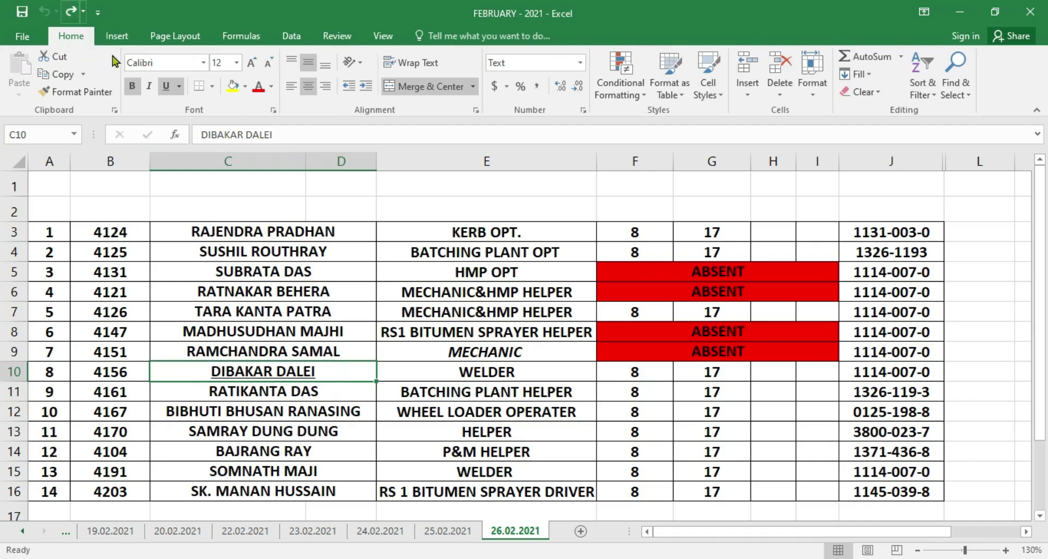
Italicize the underlined employee name in cell C10
key(ctrl+i)
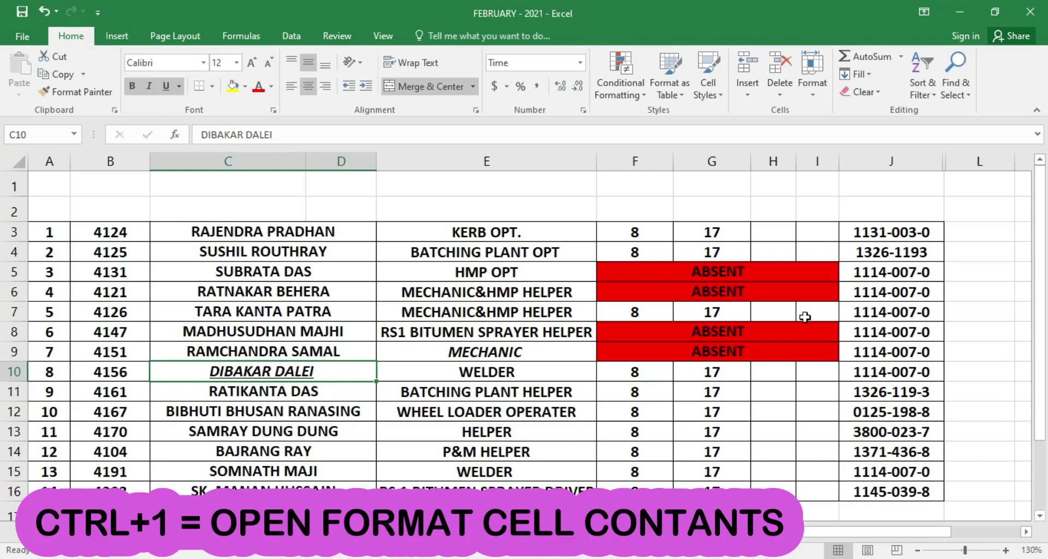
Open the cell formatting settings for C10 and look through the Alignment, Font and Border options
key(ctrl+1)
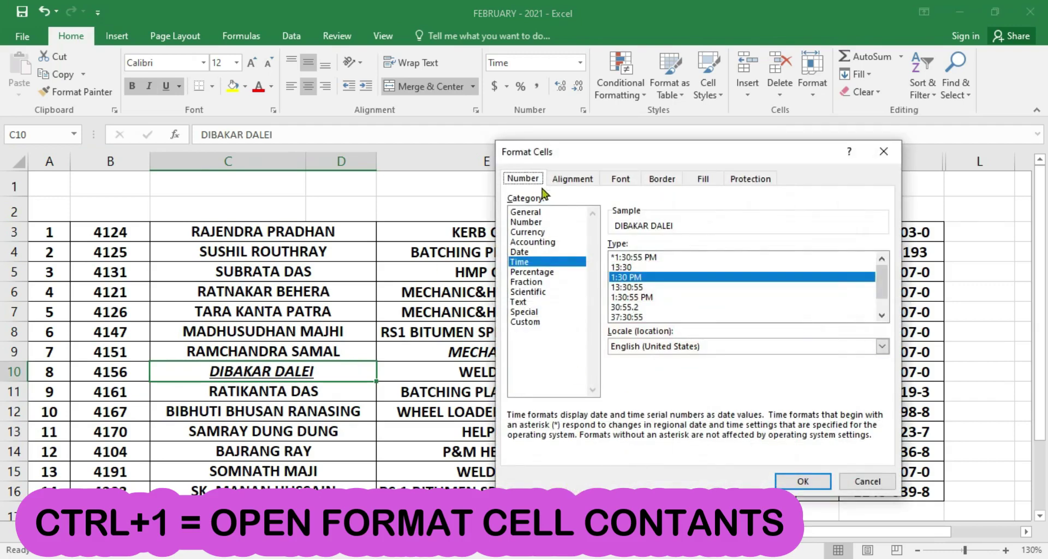
click(582, 181)
click(615, 179)
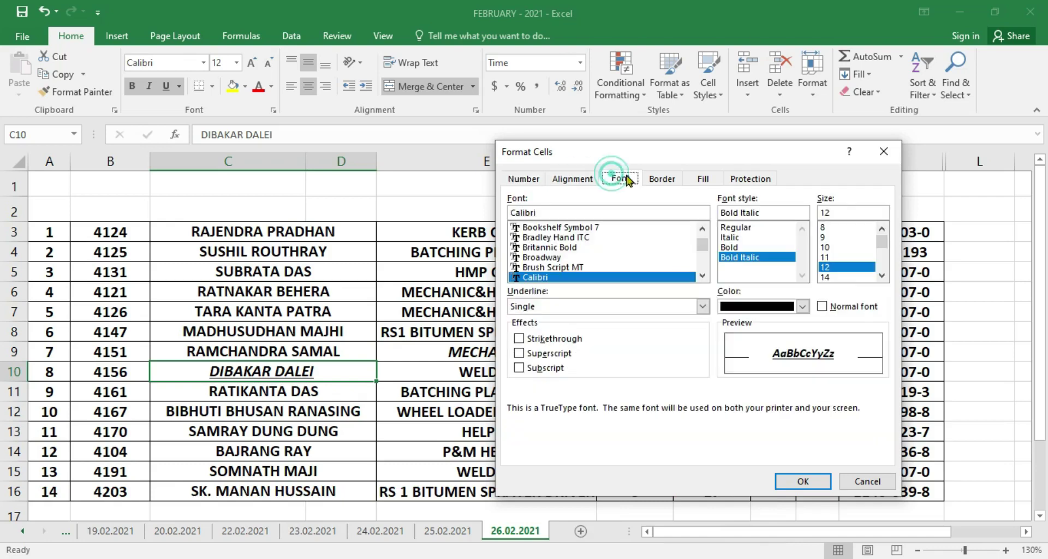
click(654, 182)
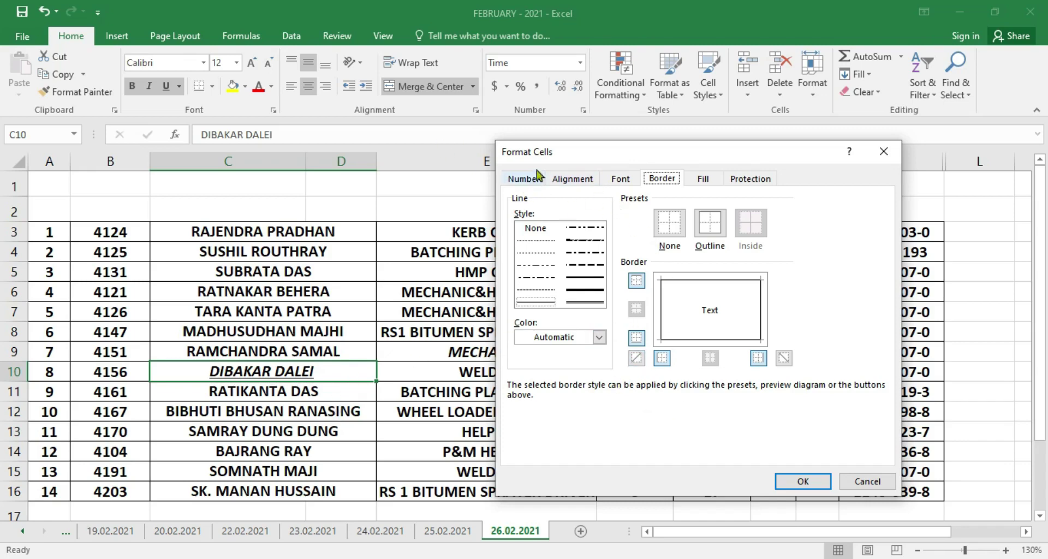
key(Return)
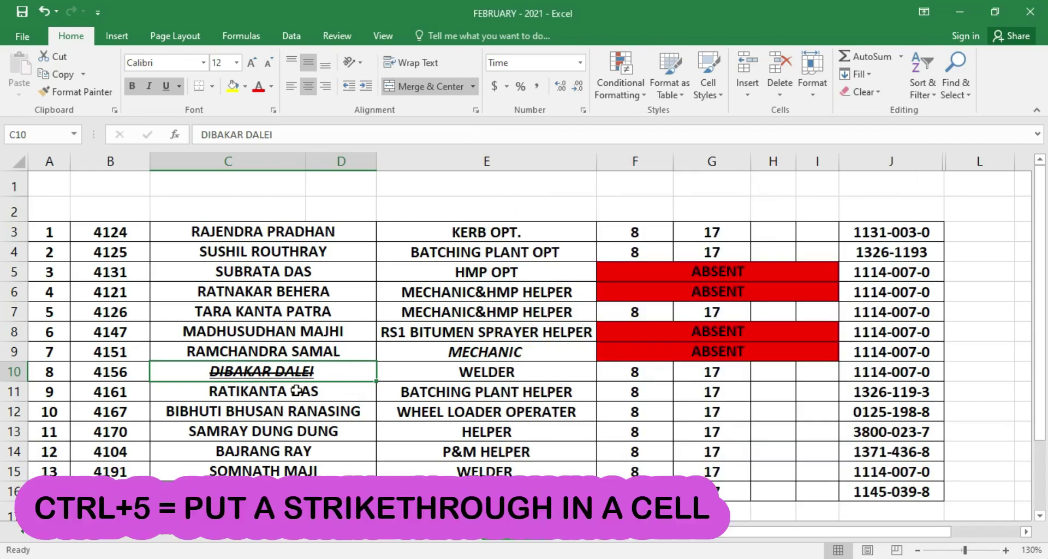
Apply strikethrough to the employee name in cell C9 and undo it
scroll(298, 389, up, 3)
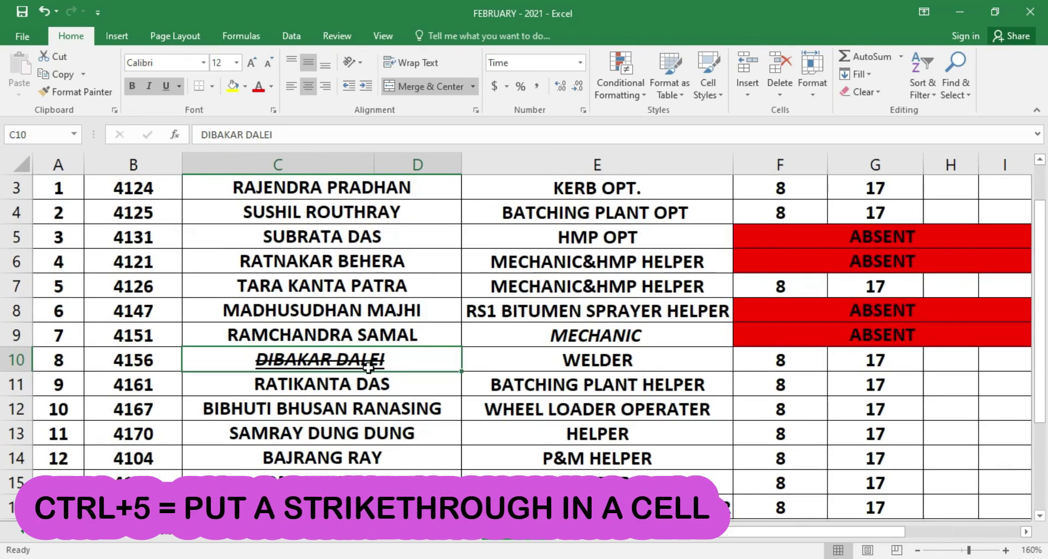
click(361, 344)
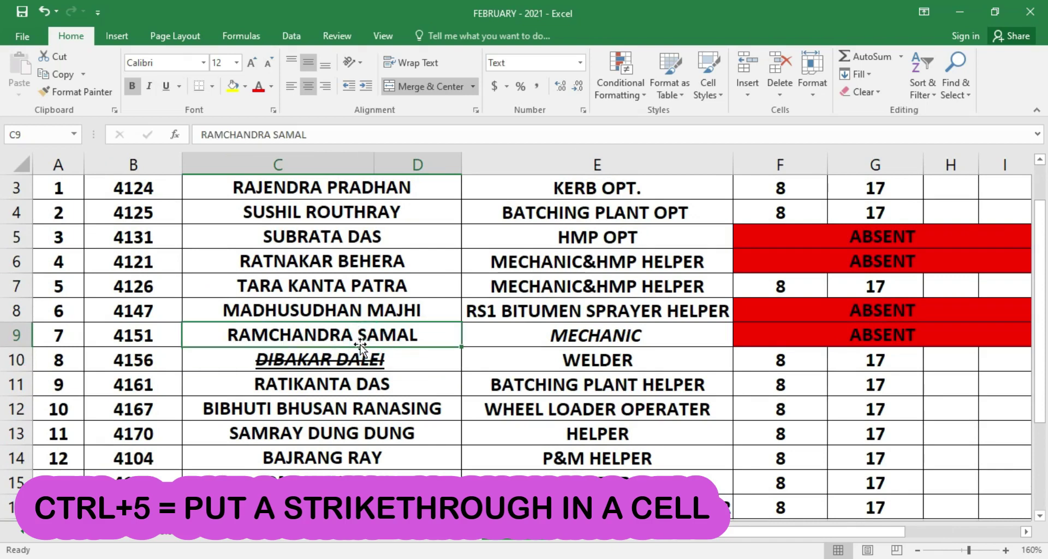
key(ctrl+5)
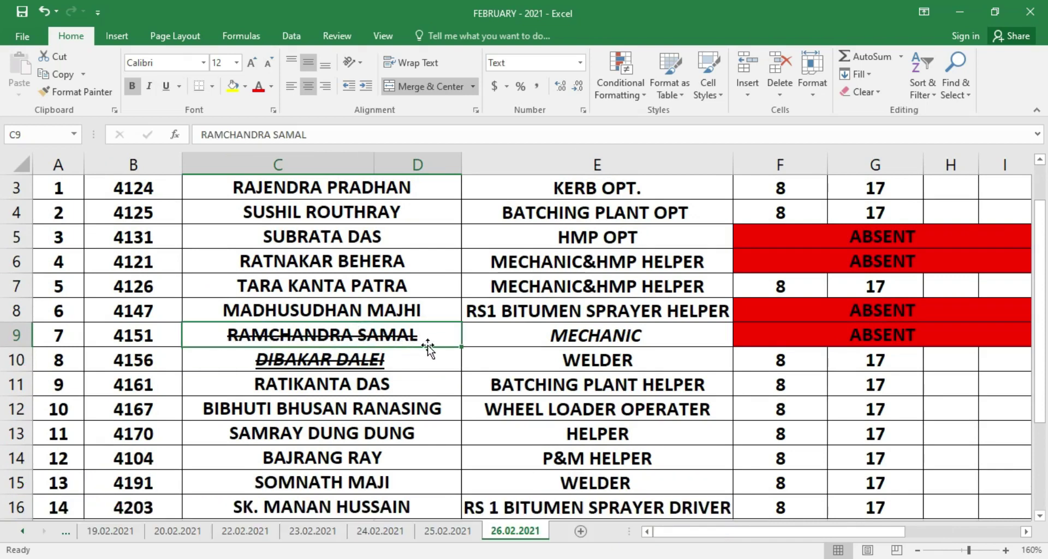
key(ctrl+z)
scroll(301, 304, down, 2)
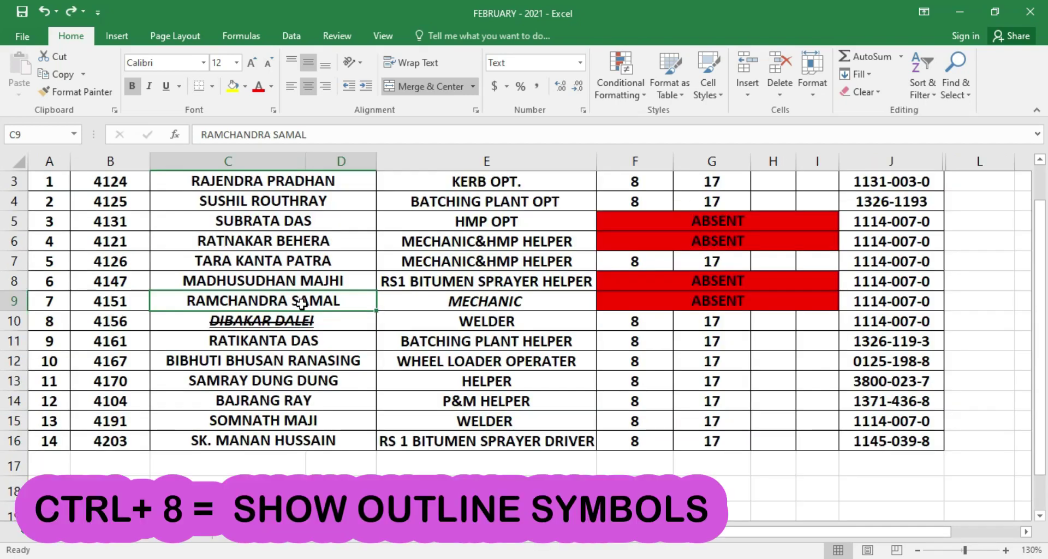
Try to show the outline symbols on the worksheet without creating an outline
key(ctrl+8)
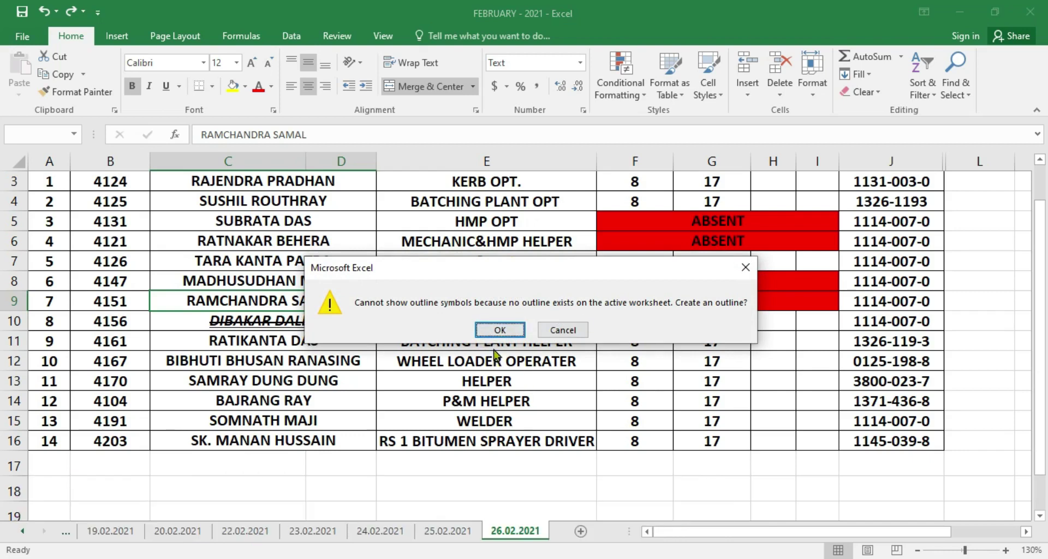
click(750, 270)
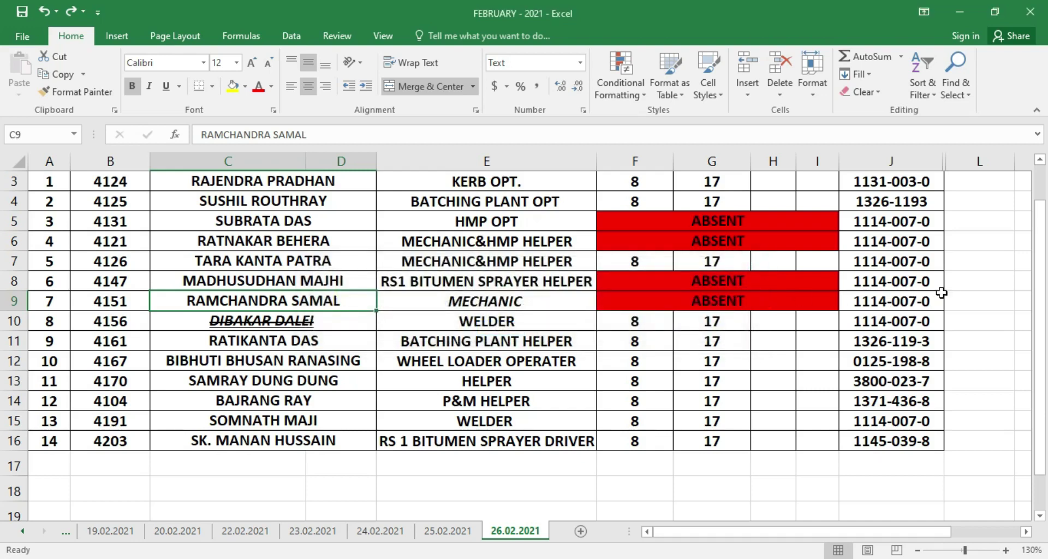
Hide row 9 of the attendance sheet and undo the hiding
click(17, 302)
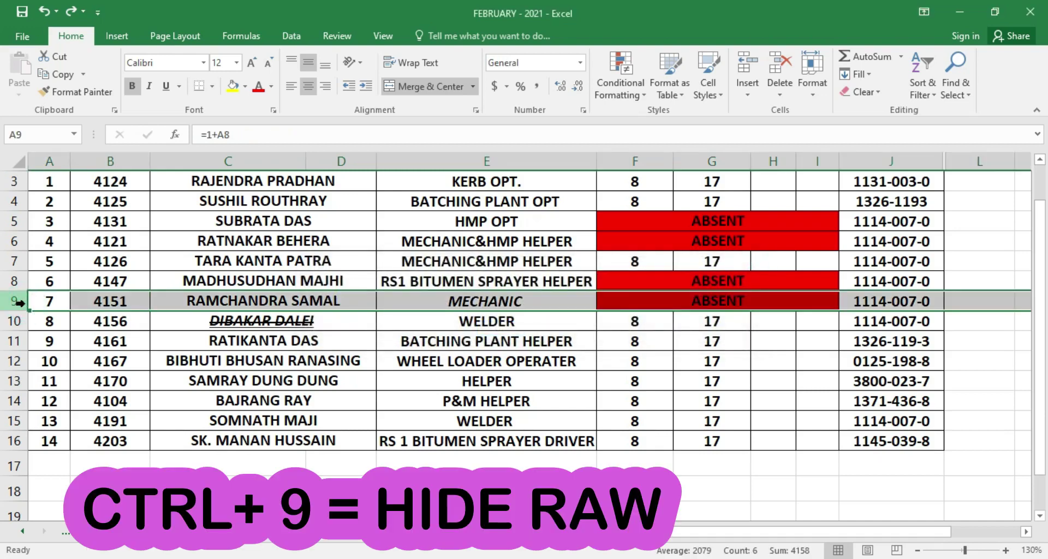
key(ctrl+9)
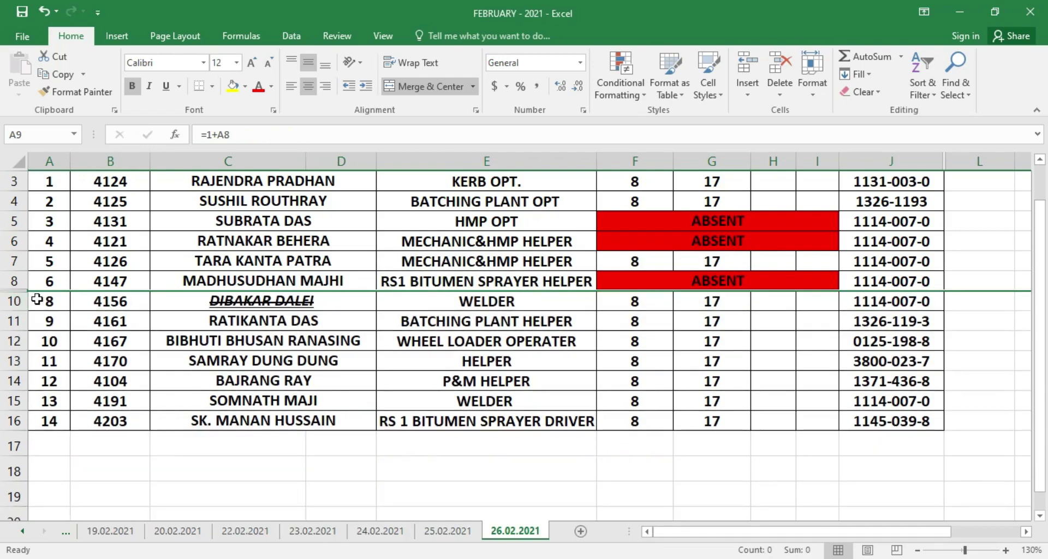
key(ctrl+z)
Hide column D of the attendance sheet and undo the hiding
click(341, 161)
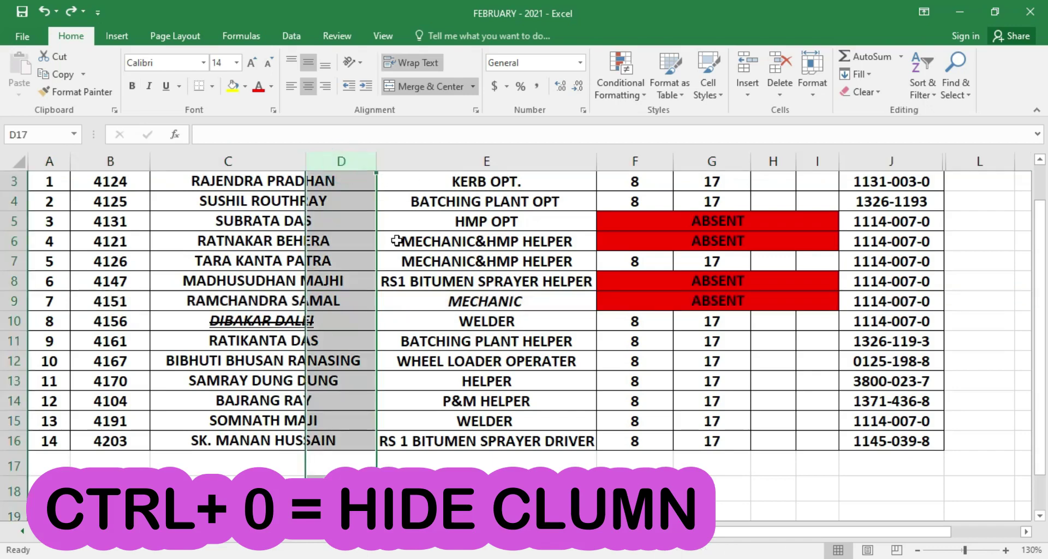
key(ctrl+0)
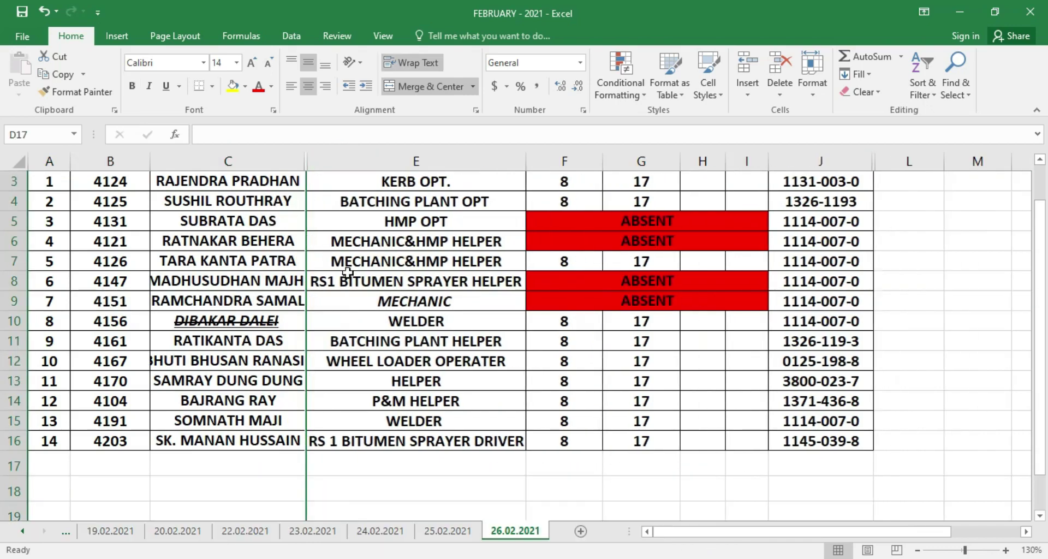
click(50, 12)
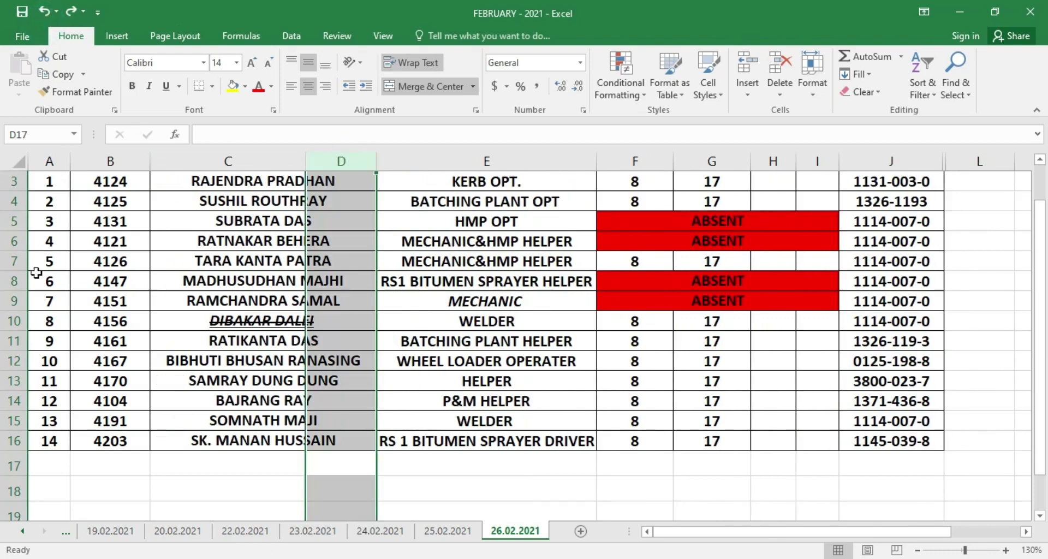
Insert the current date in the empty cell E18 below the attendance list
click(12, 300)
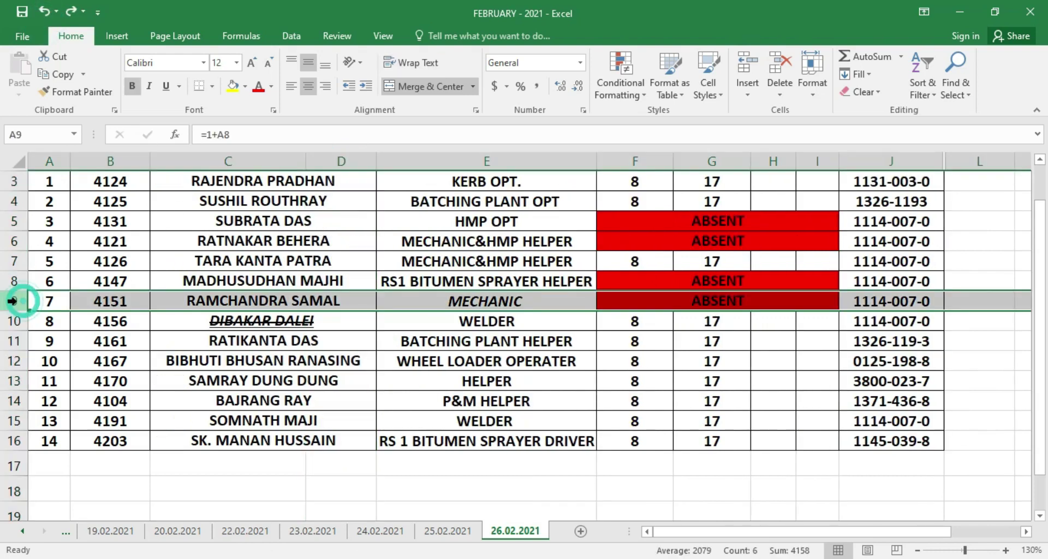
click(341, 162)
click(563, 481)
scroll(563, 475, down, 2)
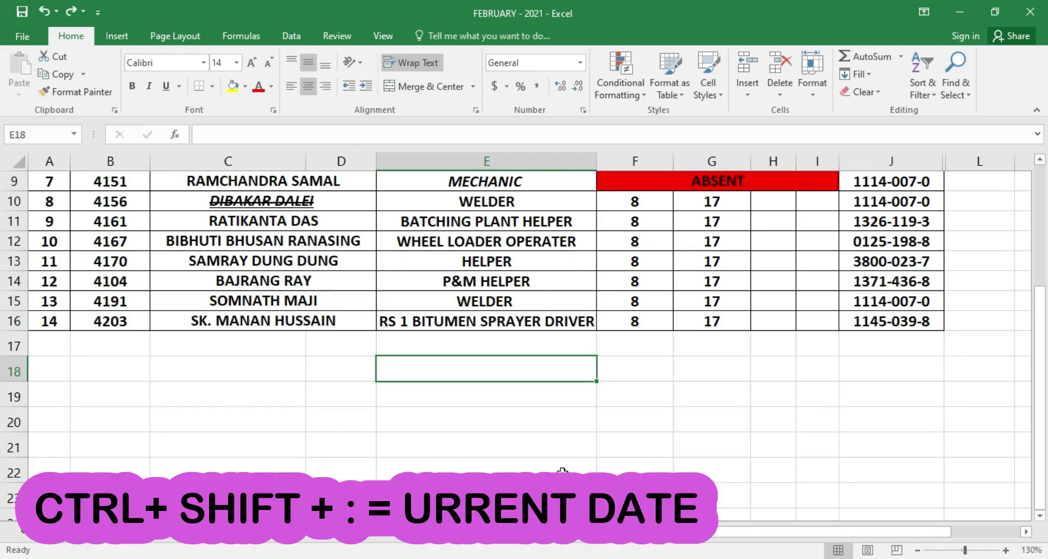
key(ctrl+semicolon)
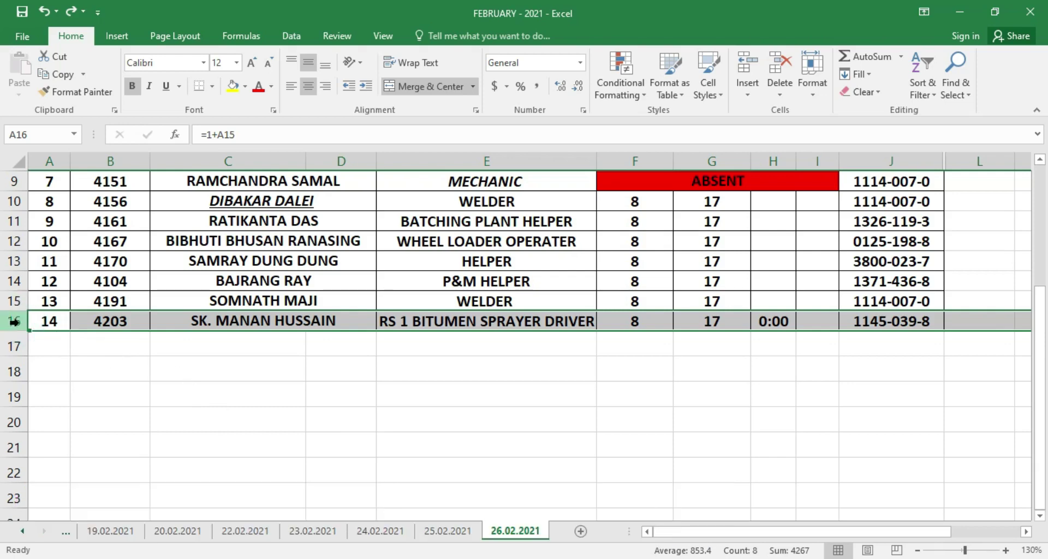
Delete row 16 and column E, and undo both deletions
key(ctrl+minus)
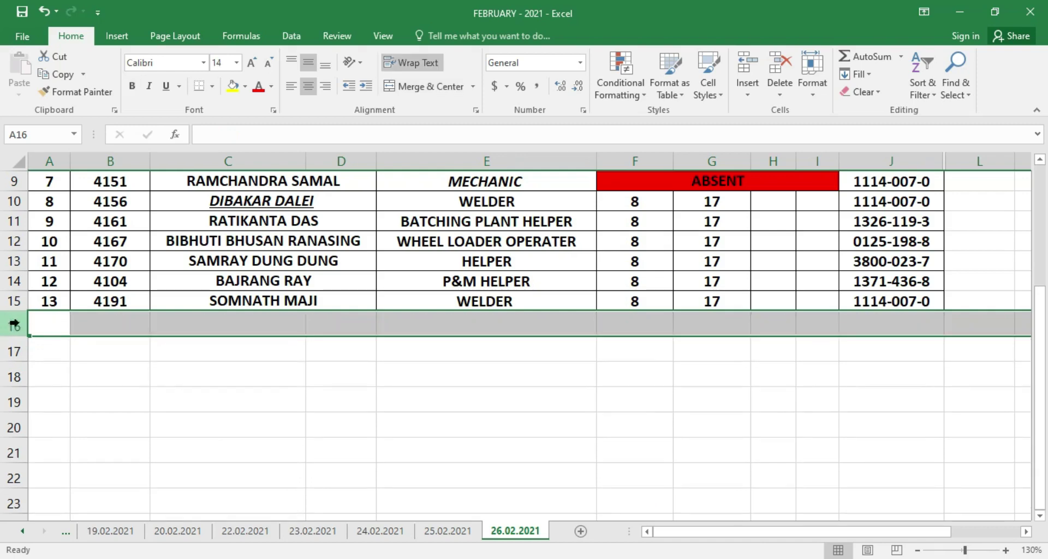
click(460, 164)
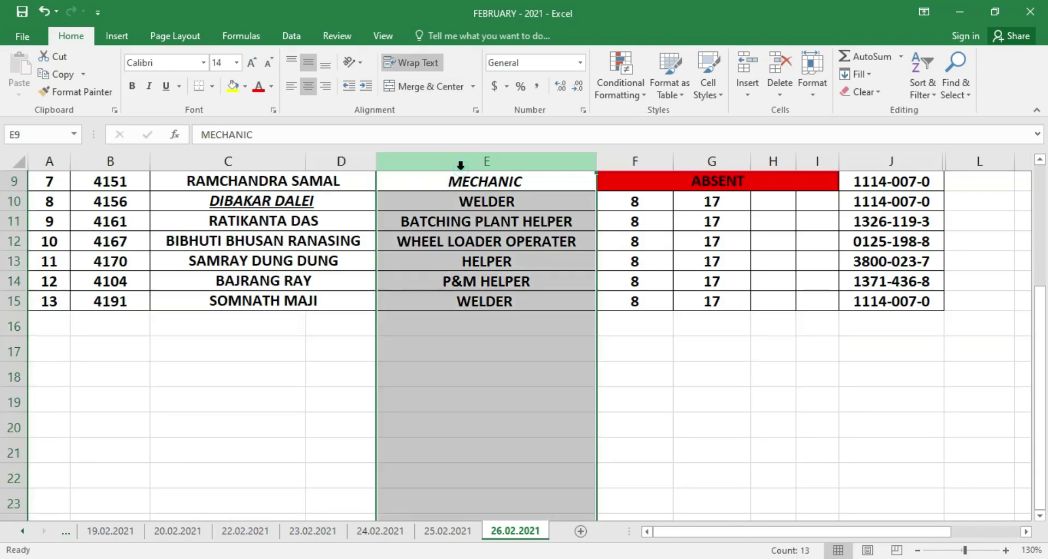
key(ctrl+minus)
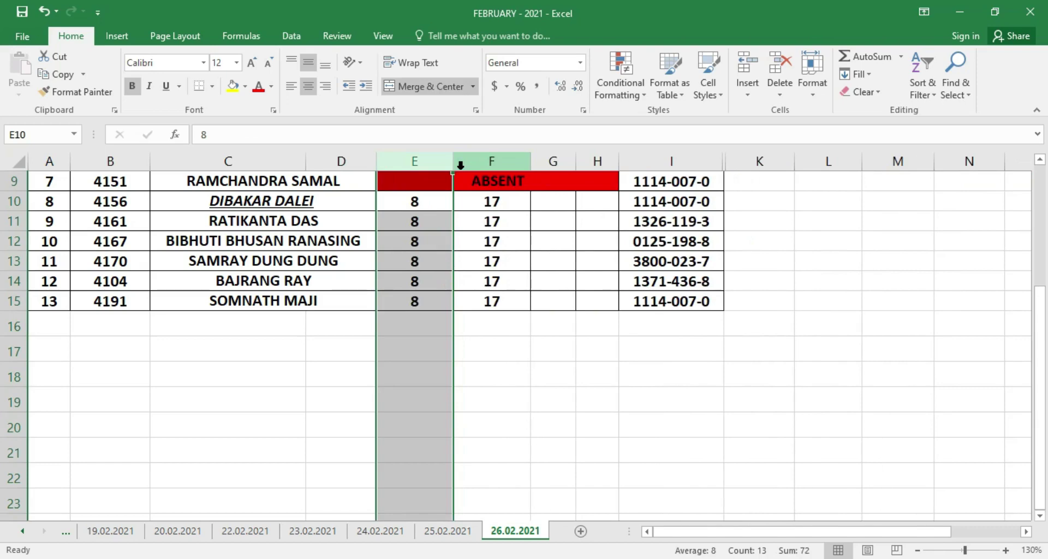
click(44, 10)
click(44, 11)
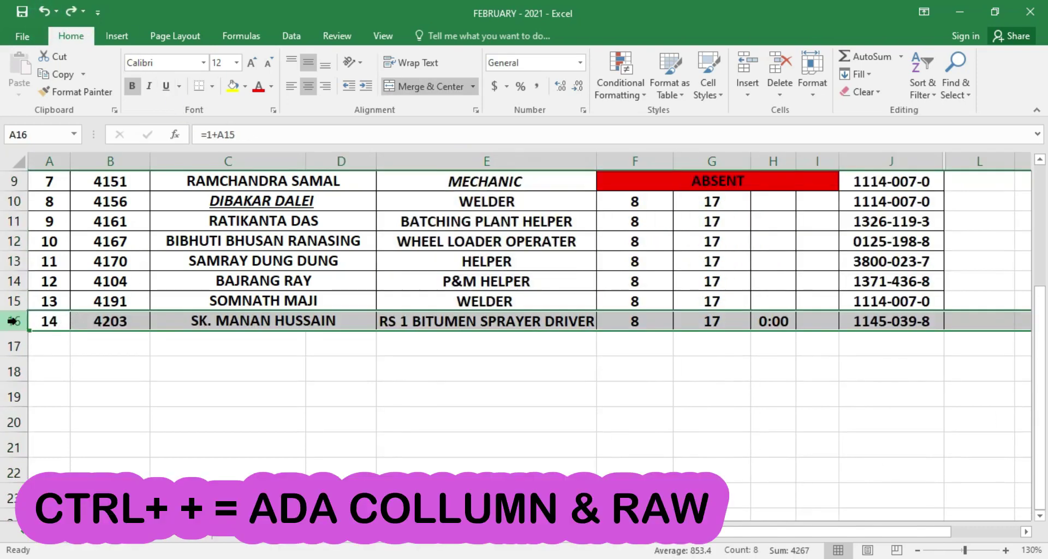
Insert a blank row at row 16 and a blank column at column E
key(ctrl+plus)
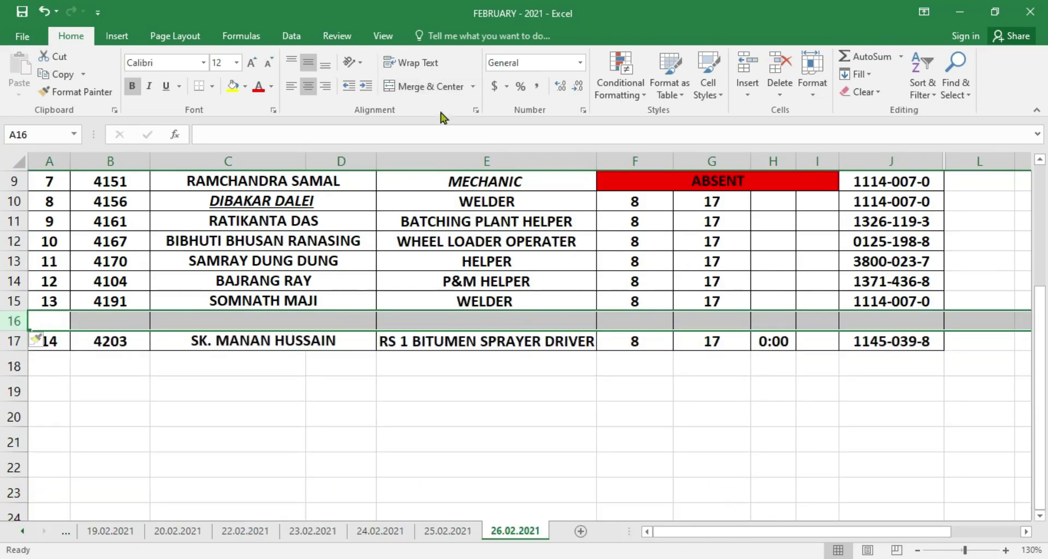
click(434, 154)
key(ctrl+plus)
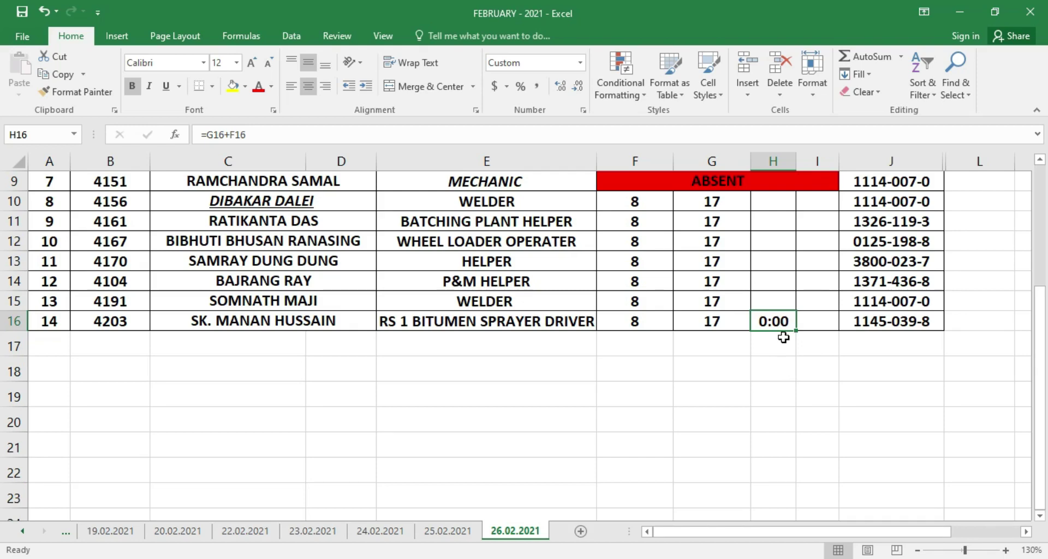
Apply the General number format to cell H16 and inspect its formula
key(ctrl+shift+asciitilde)
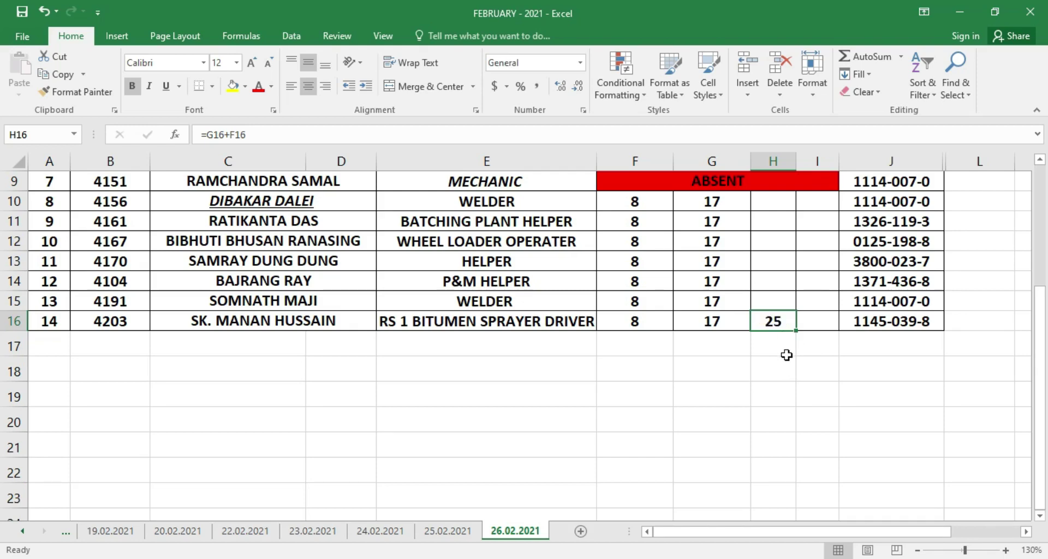
double_click(784, 322)
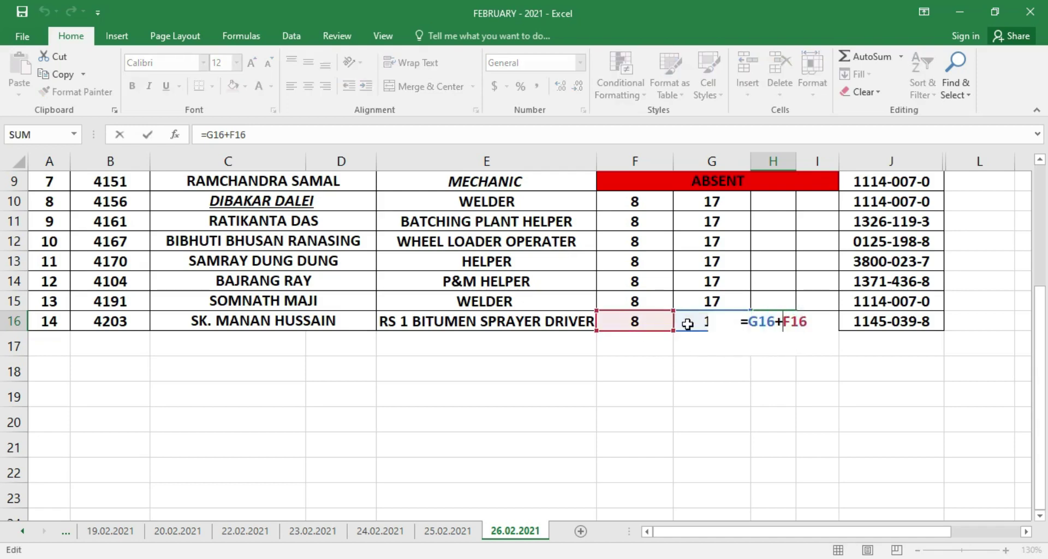
key(Tab)
key(Left)
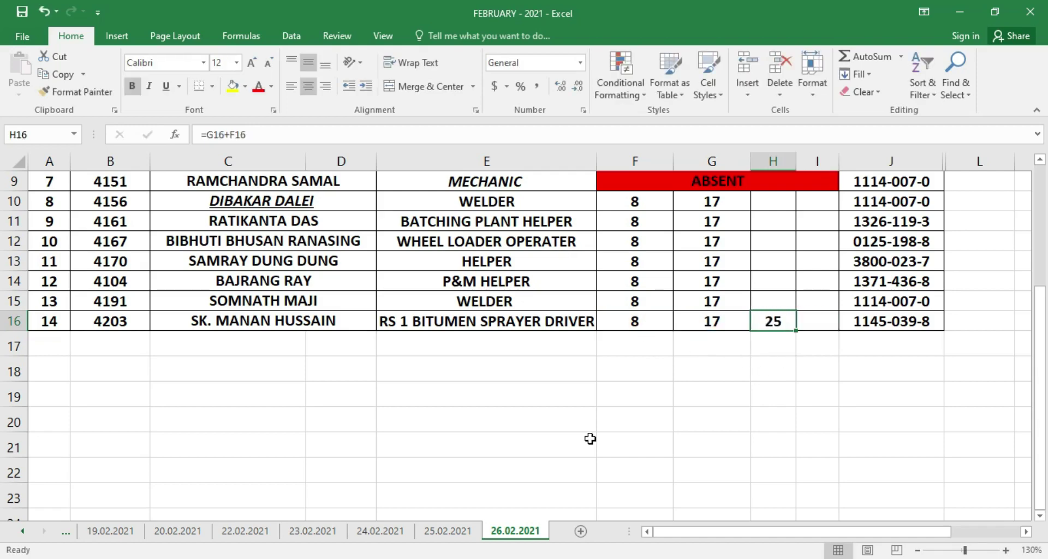
Apply the time format to cell H16 and autofit the width of column H
key(ctrl+shift+2)
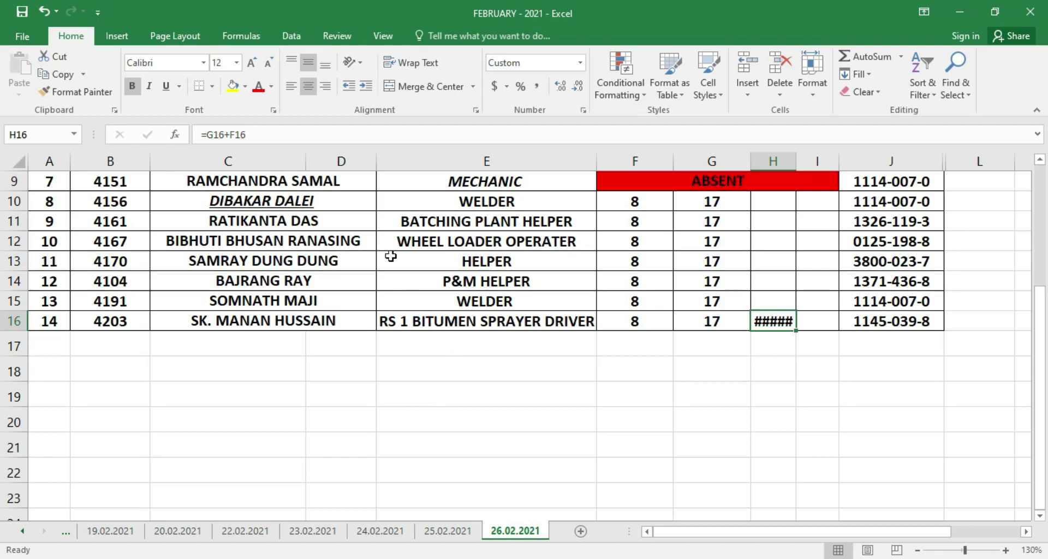
click(786, 181)
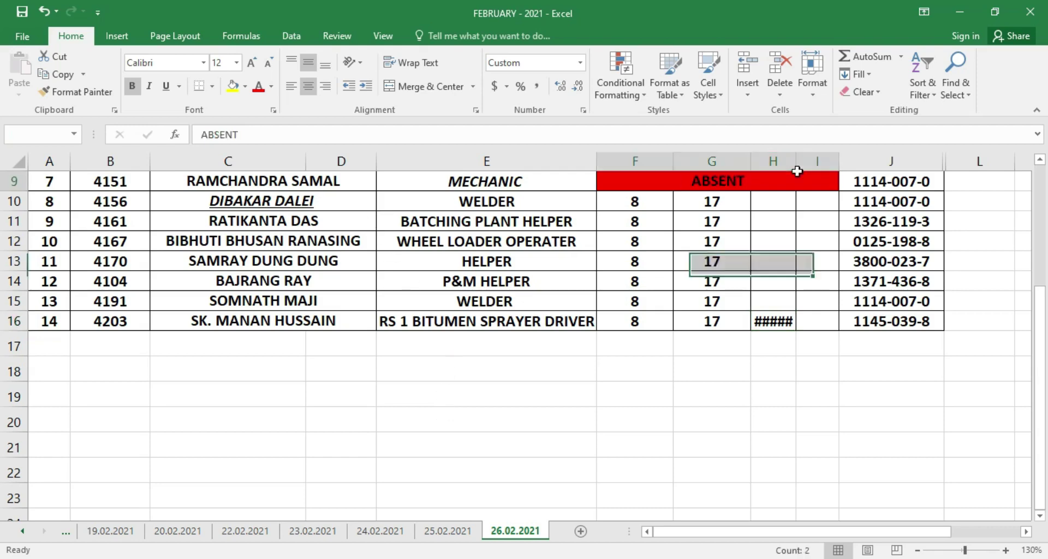
double_click(796, 161)
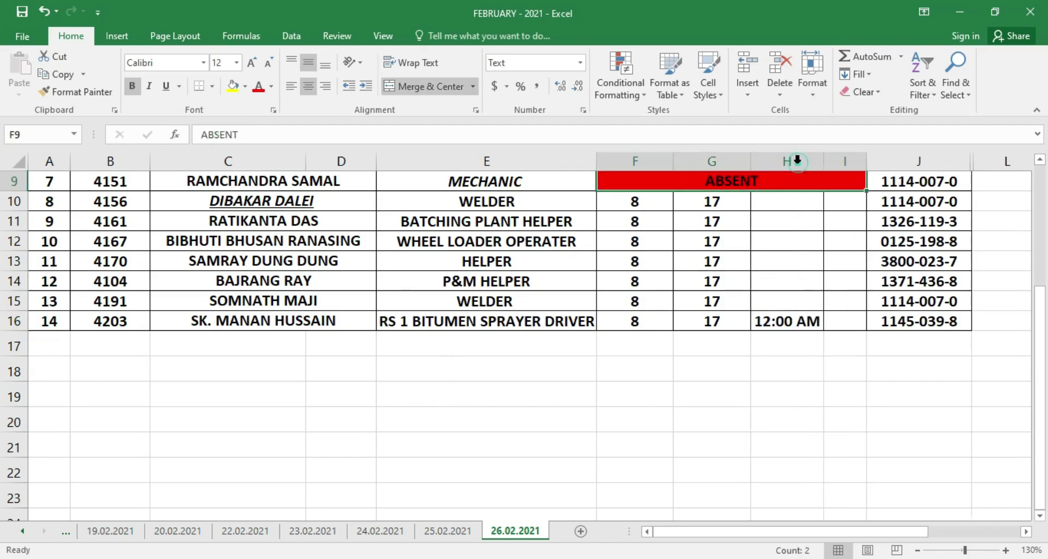
Apply the comma-separated Number format to cell H16 and replace it with the Currency format
click(792, 321)
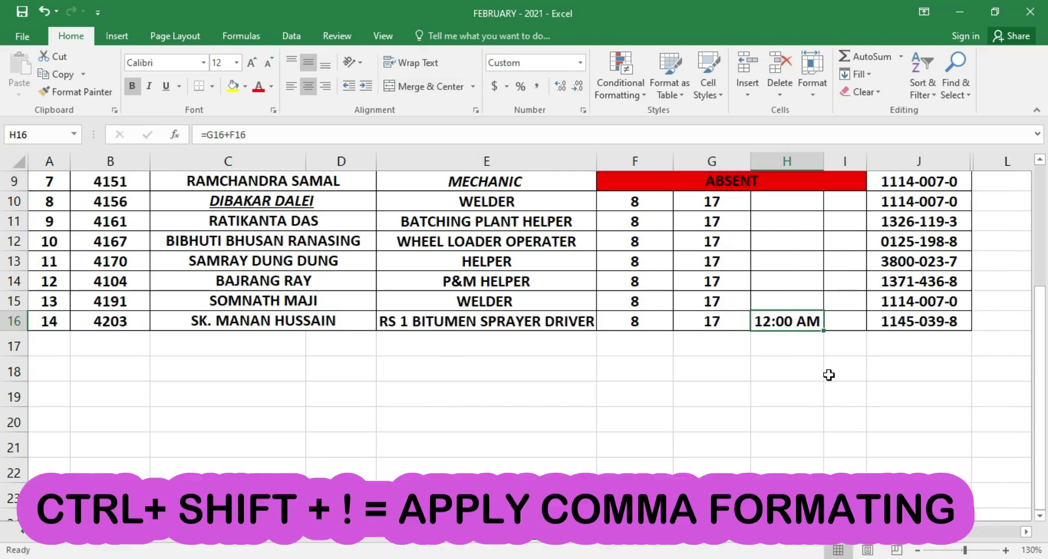
key(ctrl+shift+exclam)
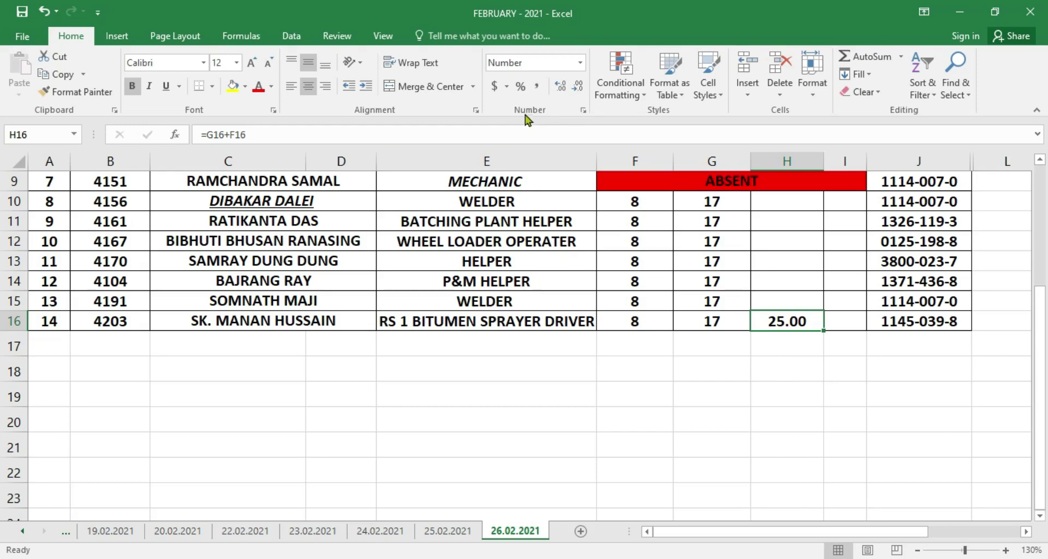
click(580, 62)
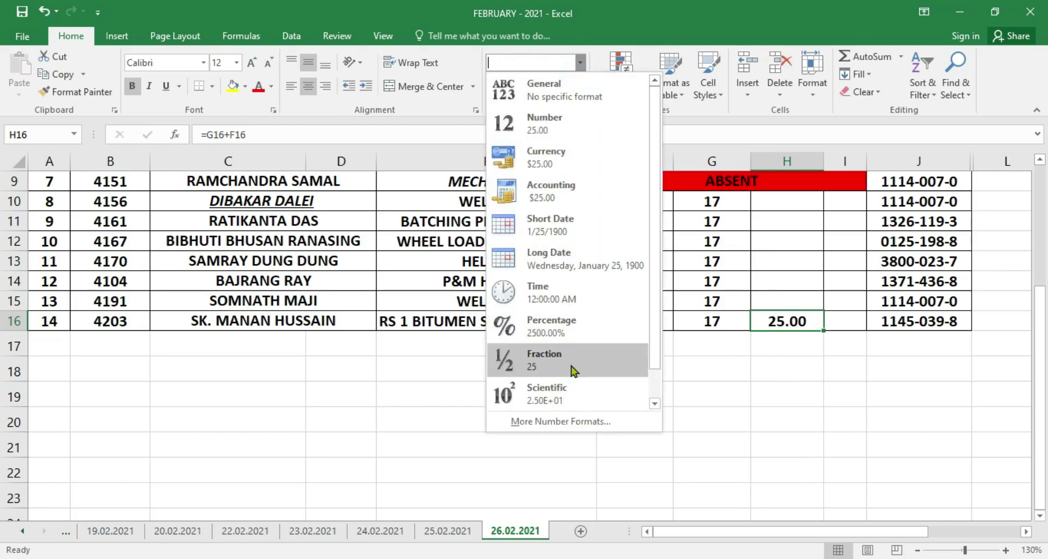
click(416, 365)
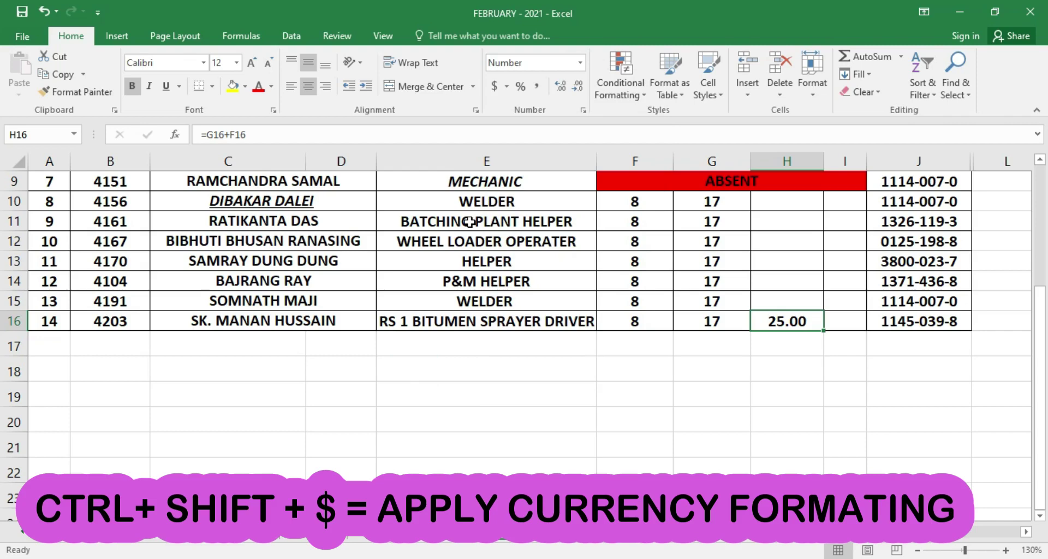
key(ctrl+shift+dollar)
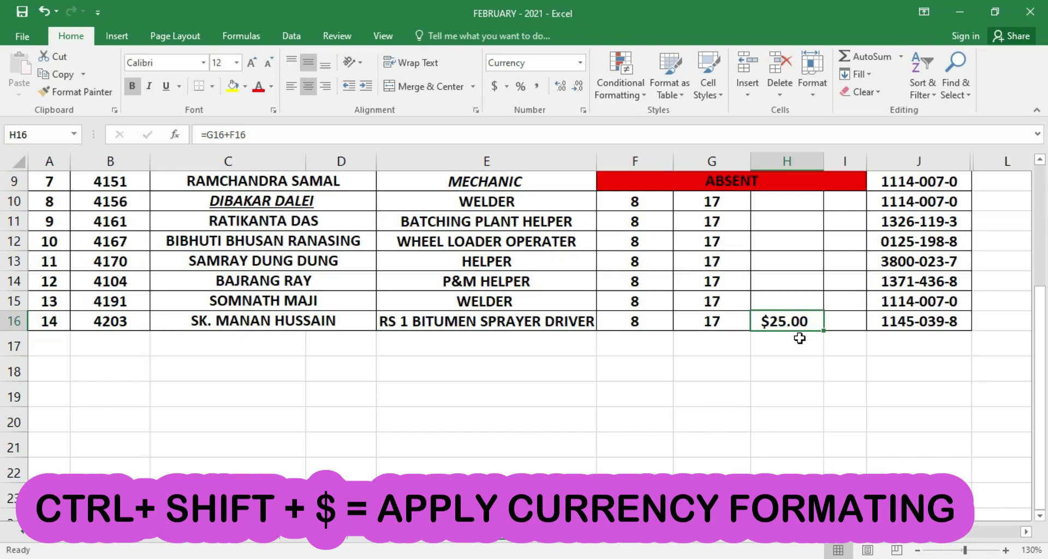
Review the list of available number formats for cell H16
scroll(799, 338, up, 2)
scroll(853, 432, down, 2)
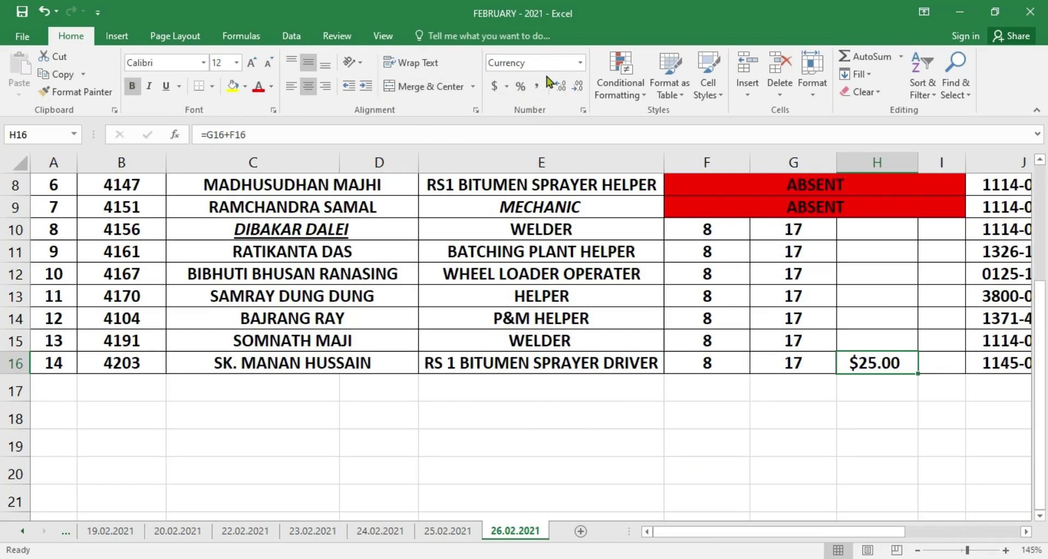
click(574, 64)
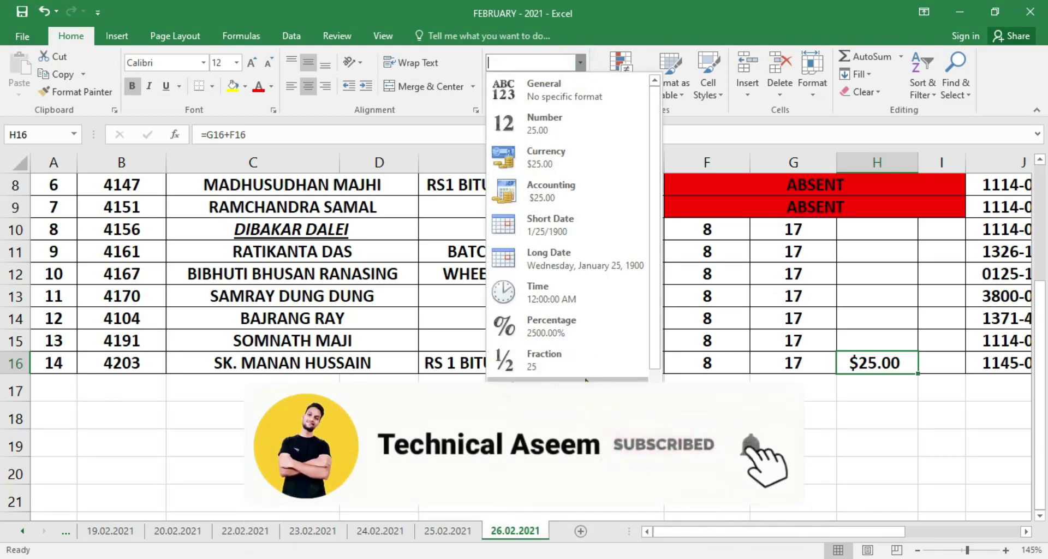
click(745, 412)
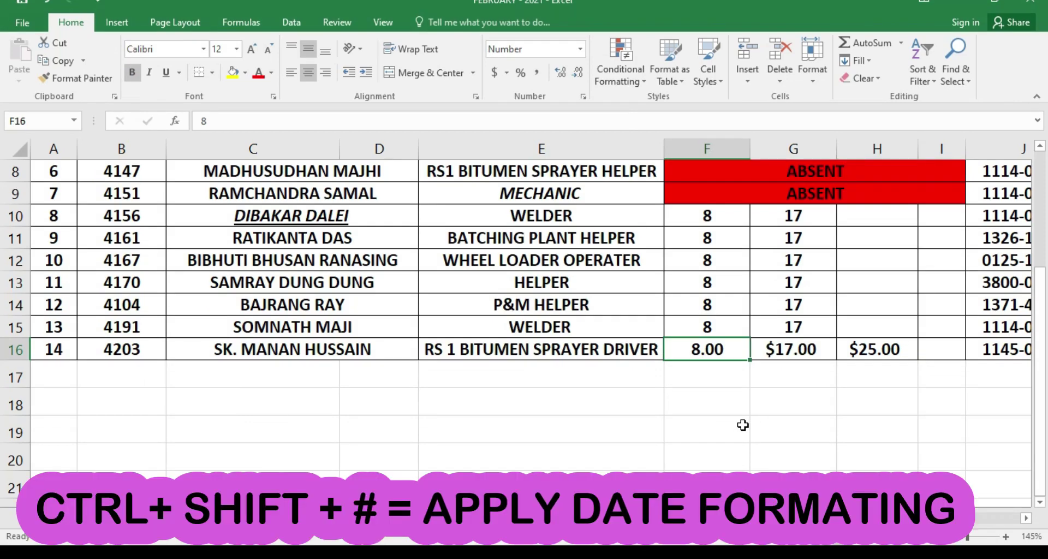
Apply the date format to cells F16 and G16
key(ctrl+shift+numbersign)
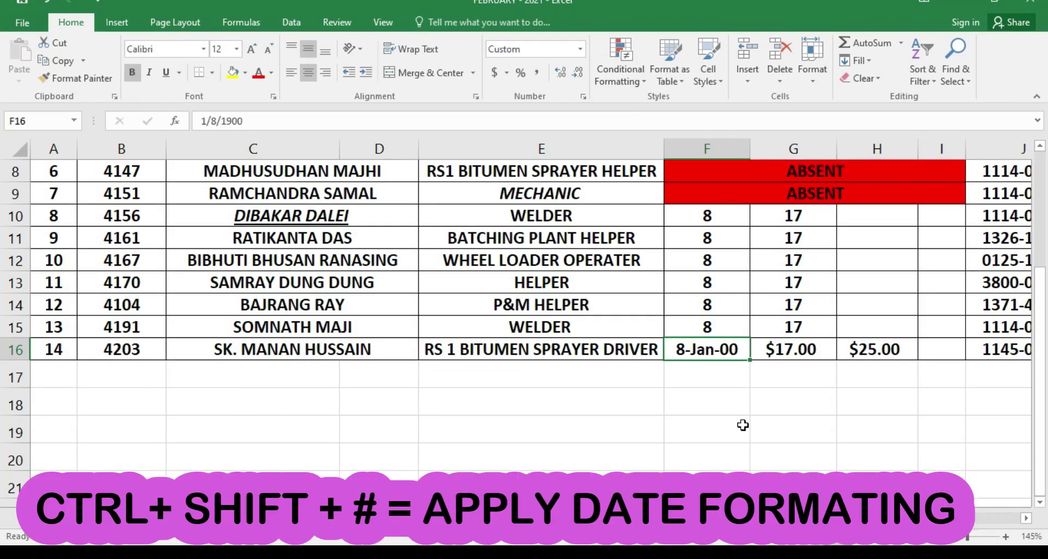
click(798, 353)
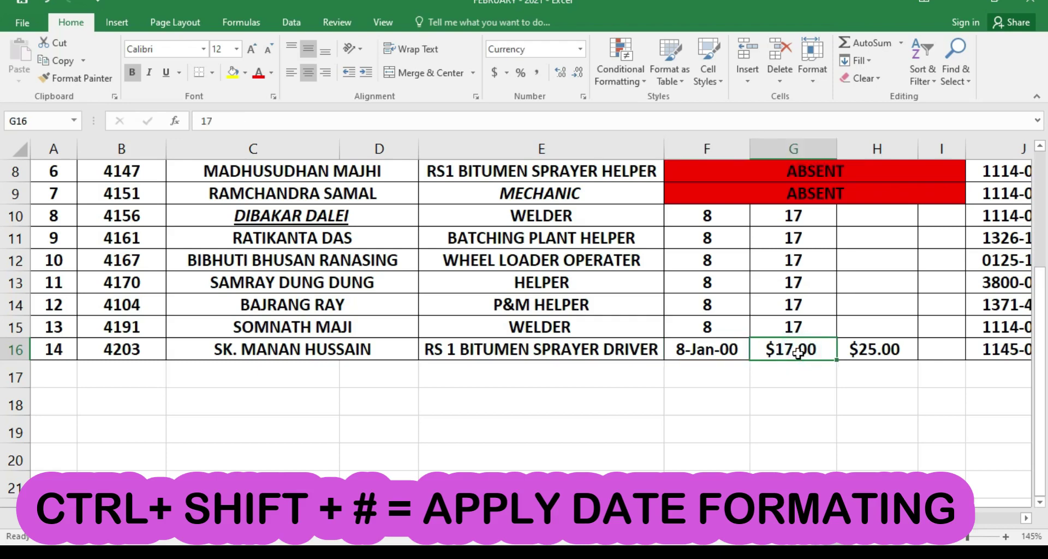
key(ctrl+shift+numbersign)
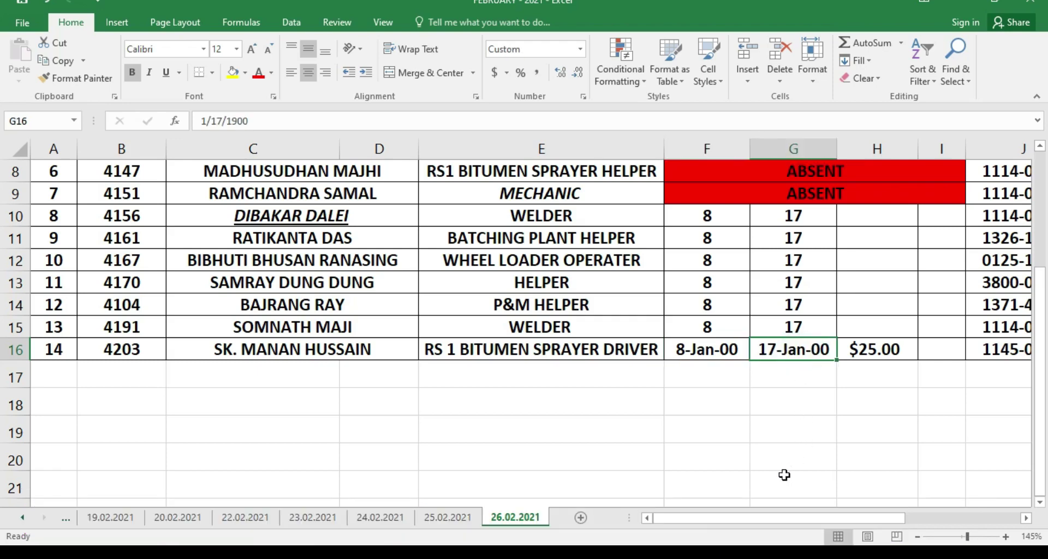
Apply the Percentage format to cells F16 and G16
click(726, 352)
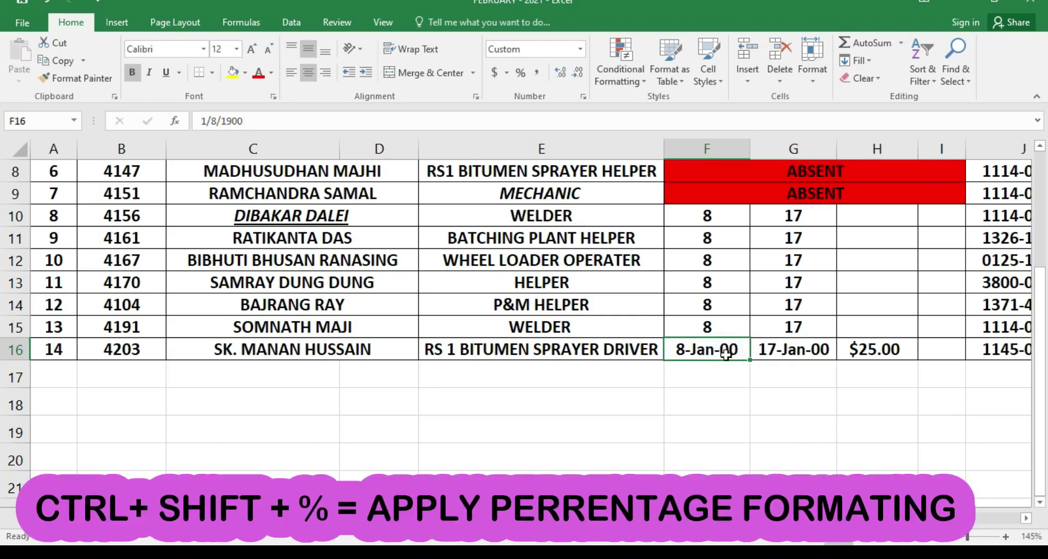
key(ctrl+shift+percent)
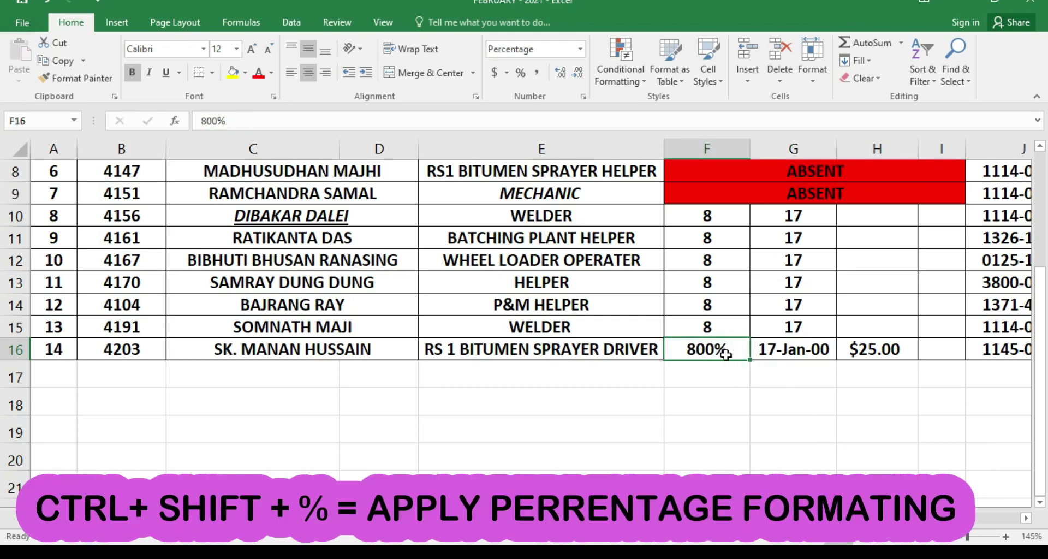
click(790, 356)
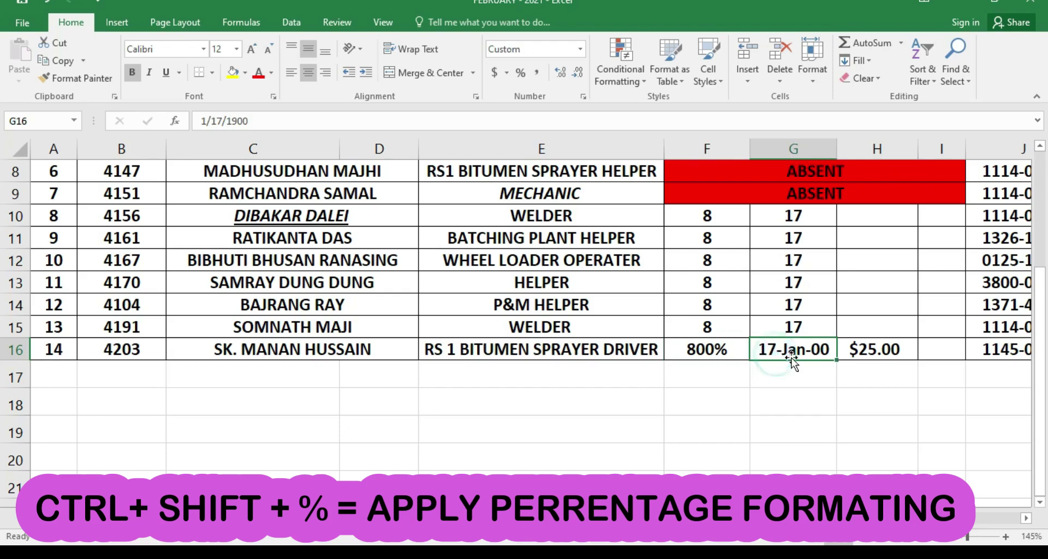
key(ctrl+shift+percent)
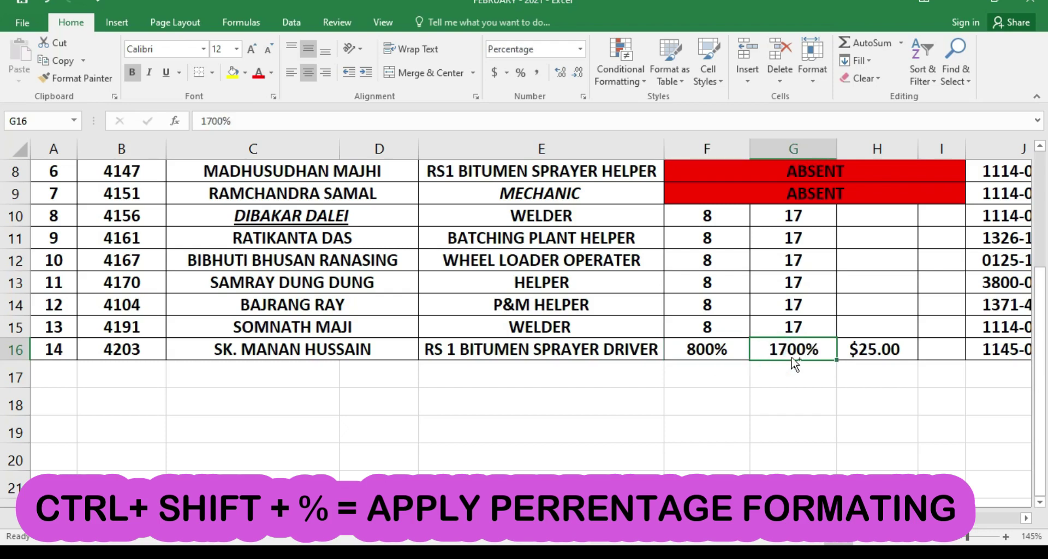
Add an outline border around the empty cell E19
click(601, 430)
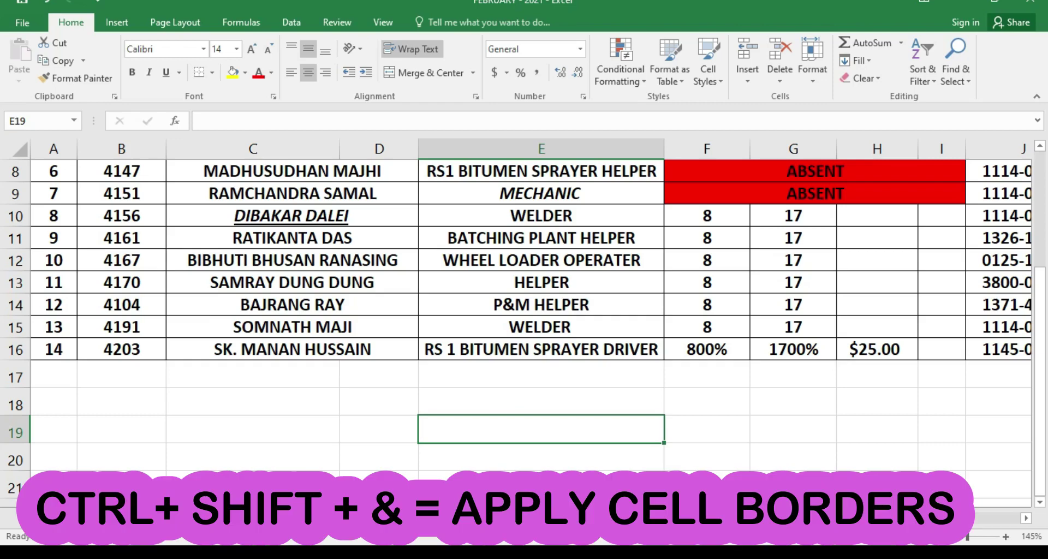
key(ctrl+shift+7)
click(562, 373)
click(568, 436)
click(767, 423)
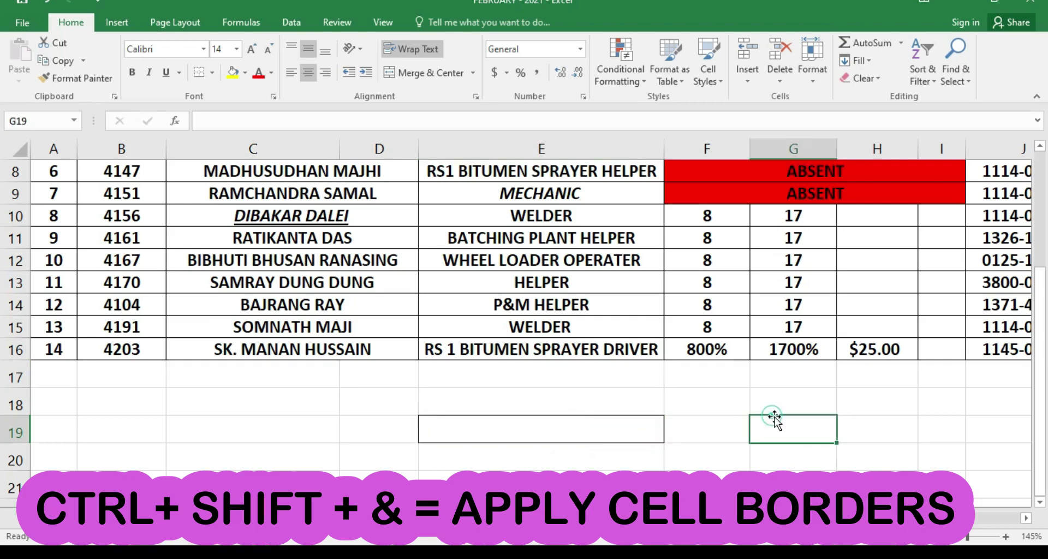
Add an outline border around the empty cell C19
click(276, 430)
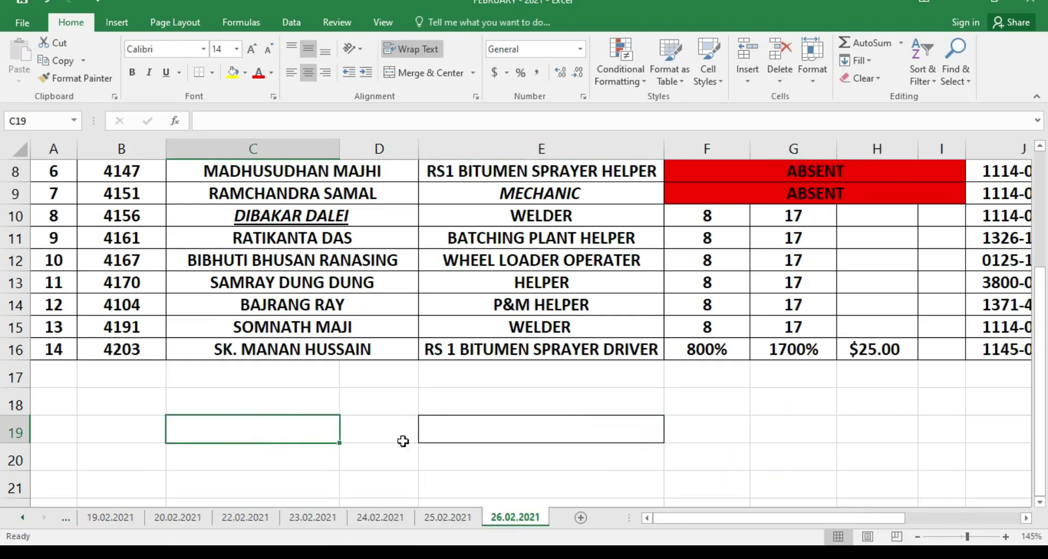
drag(333, 456, 361, 464)
click(278, 393)
click(276, 431)
Remove the outline borders from cells E19 and C19
key(Right)
key(Right)
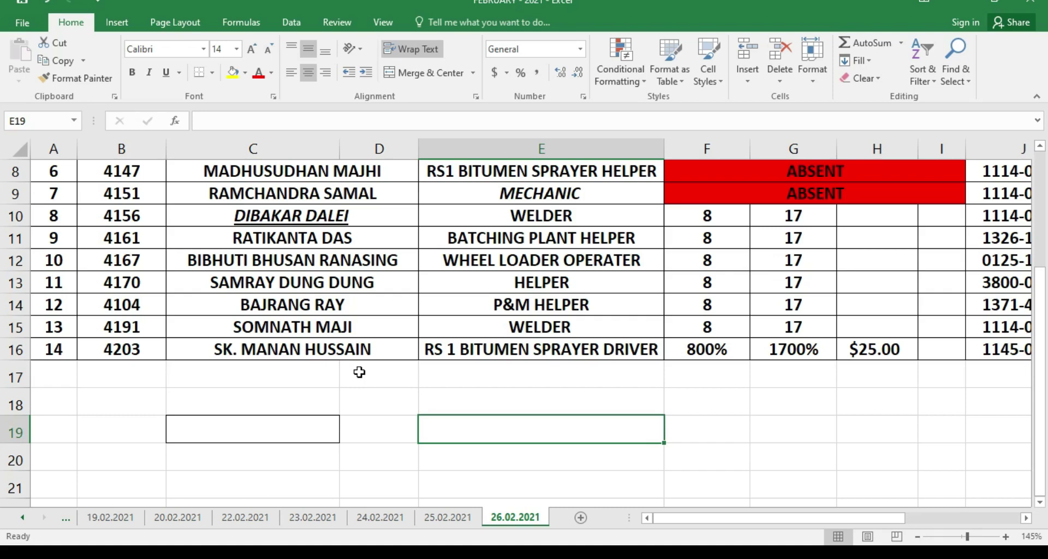
click(327, 427)
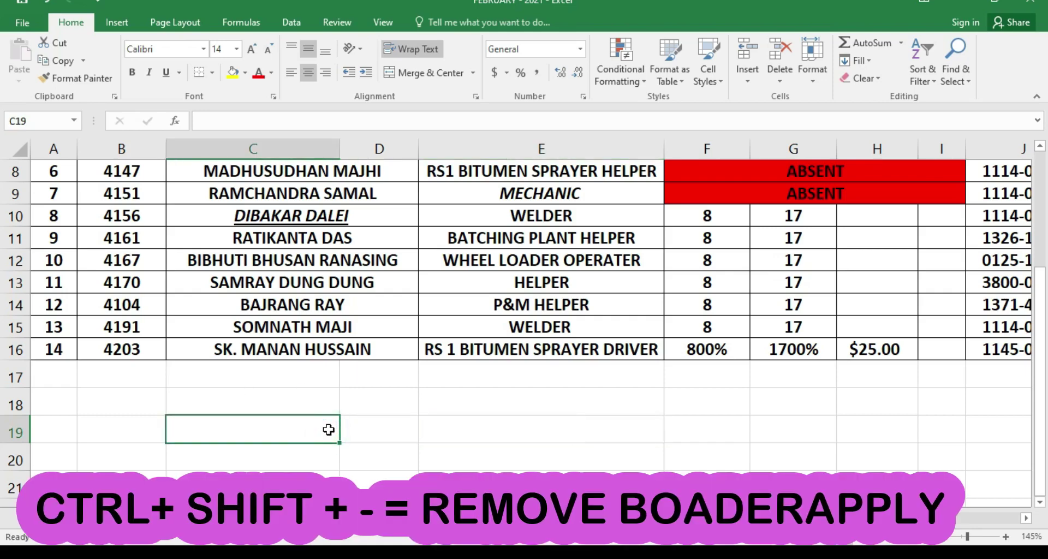
key(Right)
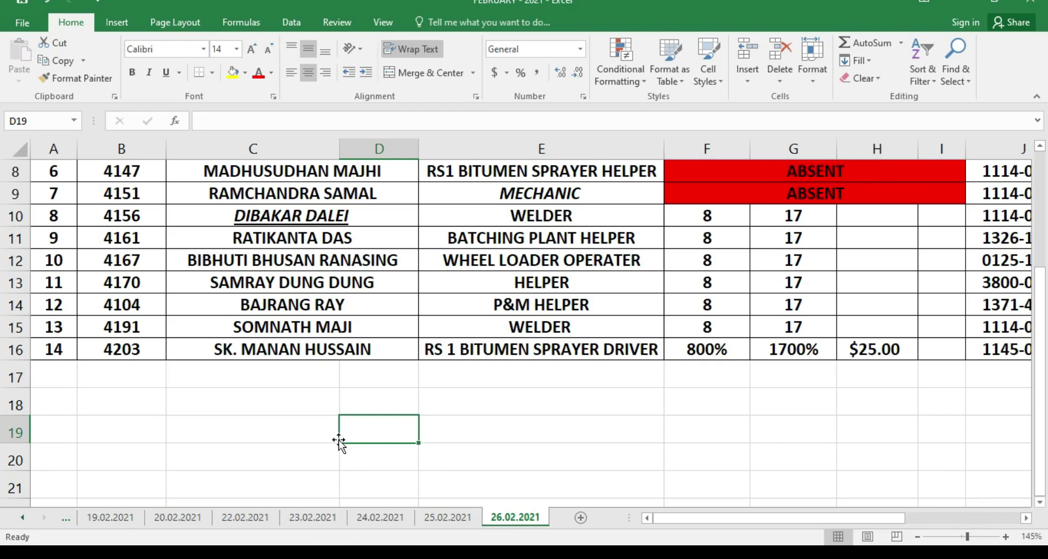
Select the whole of column E from cell E19, then the whole of column B from cell B18
key(Right)
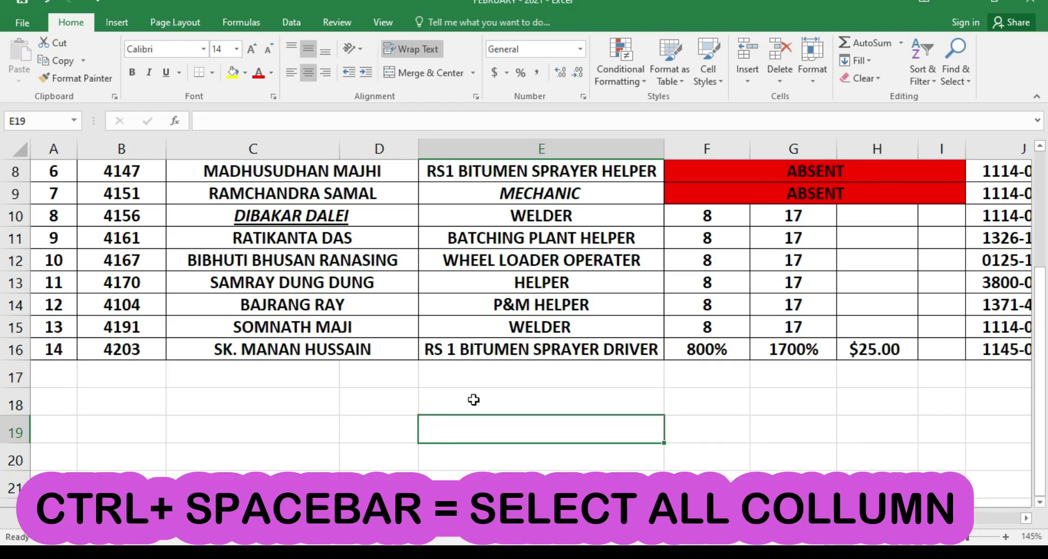
key(ctrl+space)
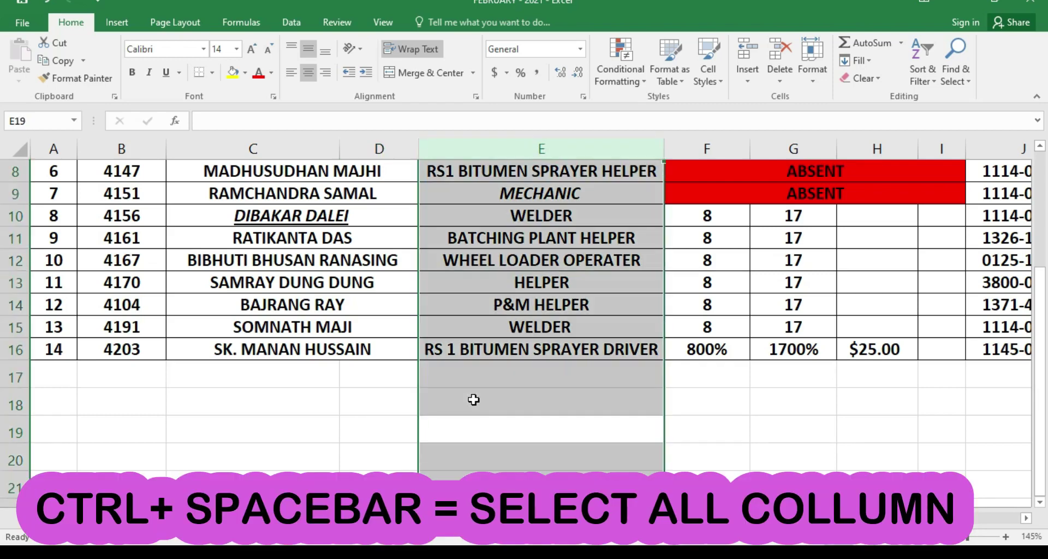
click(122, 404)
key(ctrl+space)
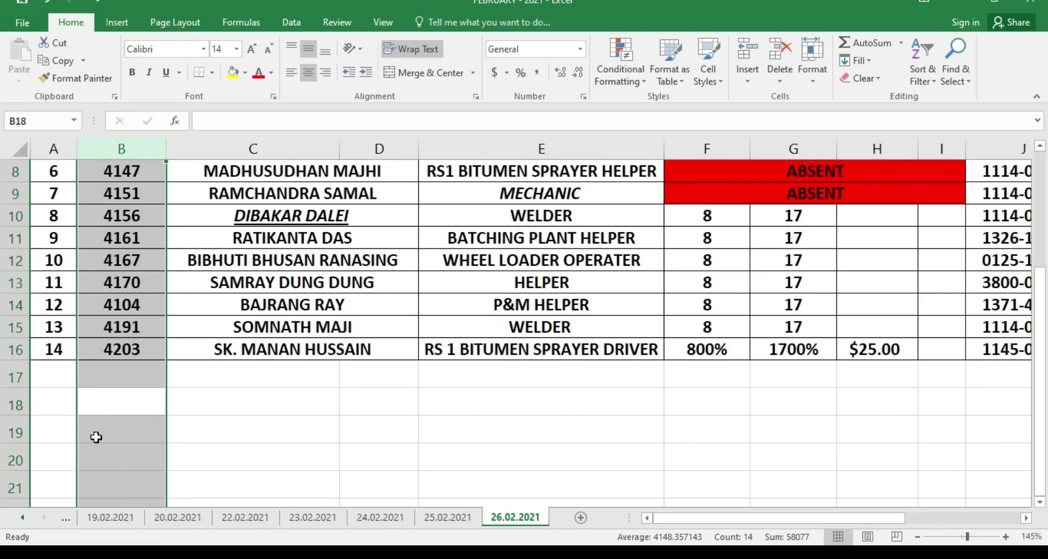
Select the entire worksheet, then return to cell A1
key(ctrl+shift+space)
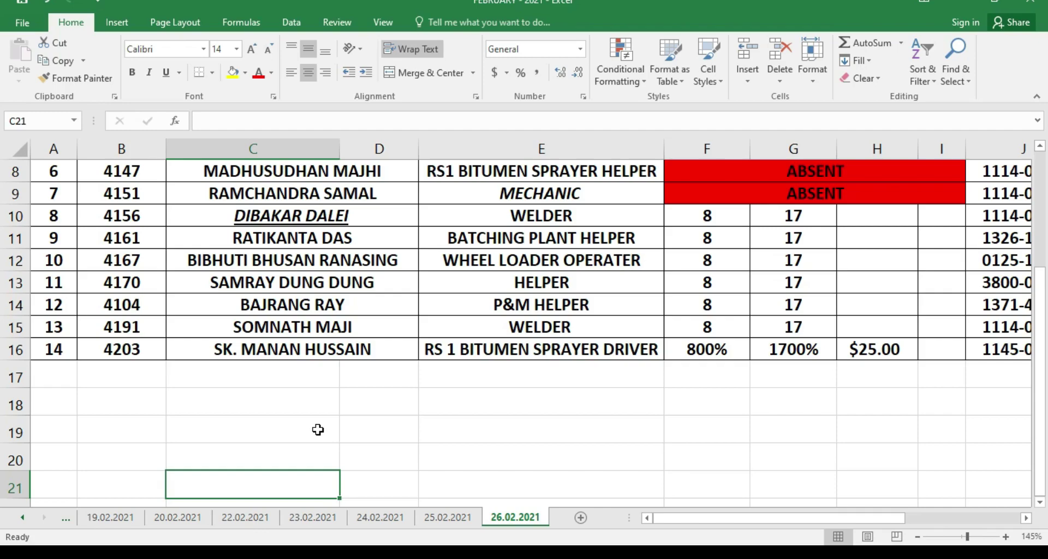
key(ctrl+Home)
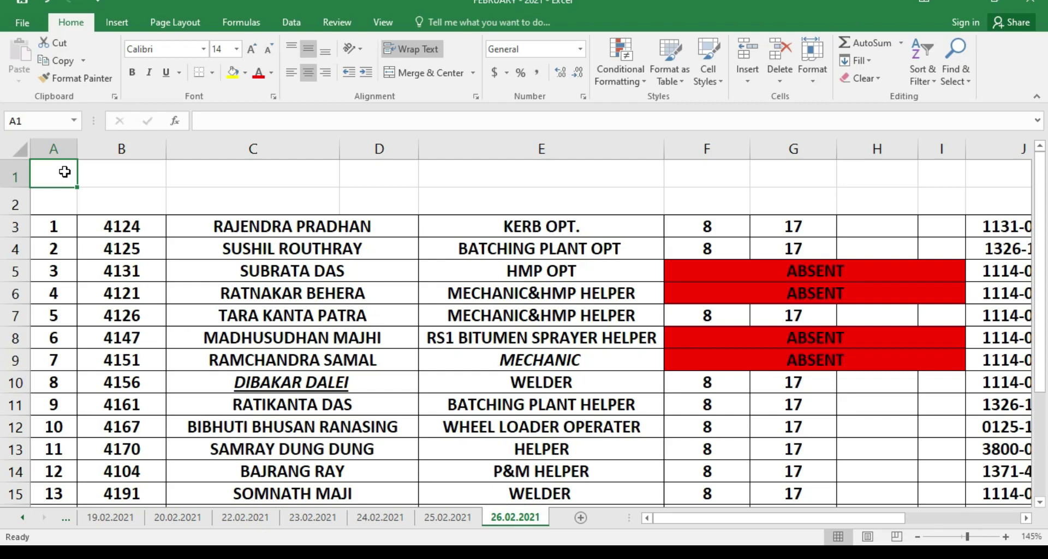
Cycle through the open windows, including Downloads, Wondershare Filmora and New folder, and return to the FEBRUARY - 2021 workbook in Excel
key(alt+Tab)
key(alt+Tab)
key(alt+Tab)
key(alt+Tab)
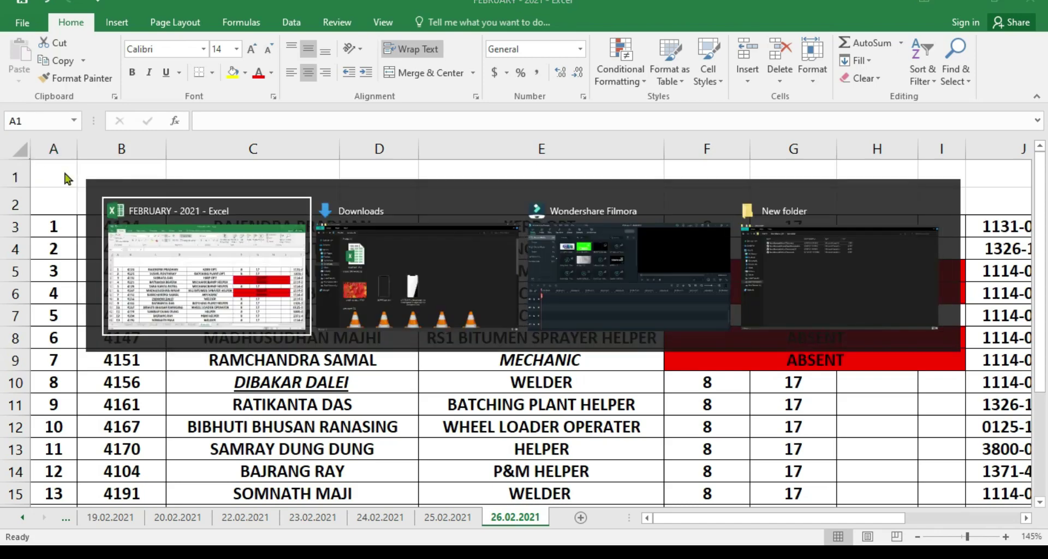
key(alt+Tab)
key(alt+Tab)
key(alt+Tab)
key(alt+Tab)
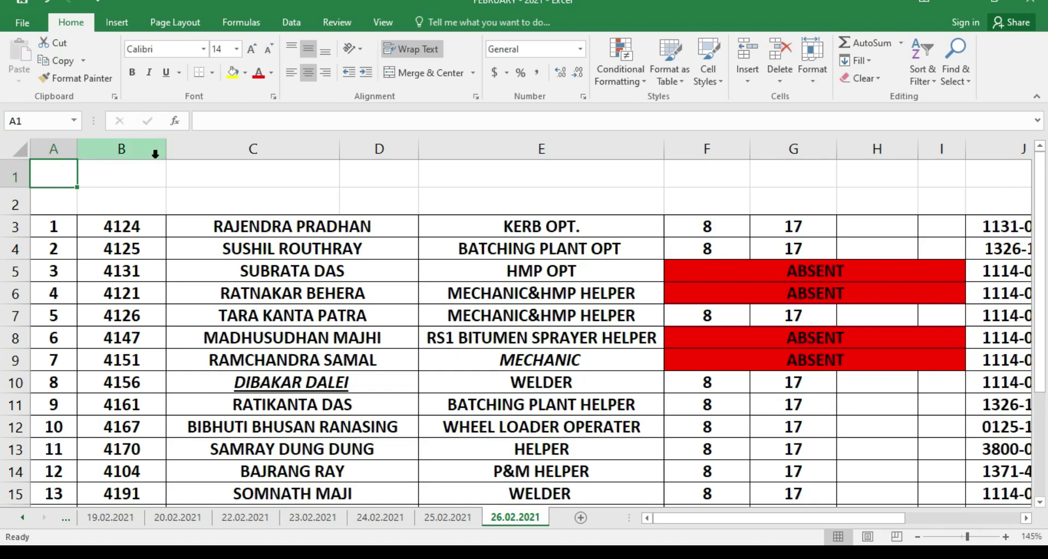
key(alt+Tab)
key(alt+Tab)
key(alt+Tab)
key(alt+Tab)
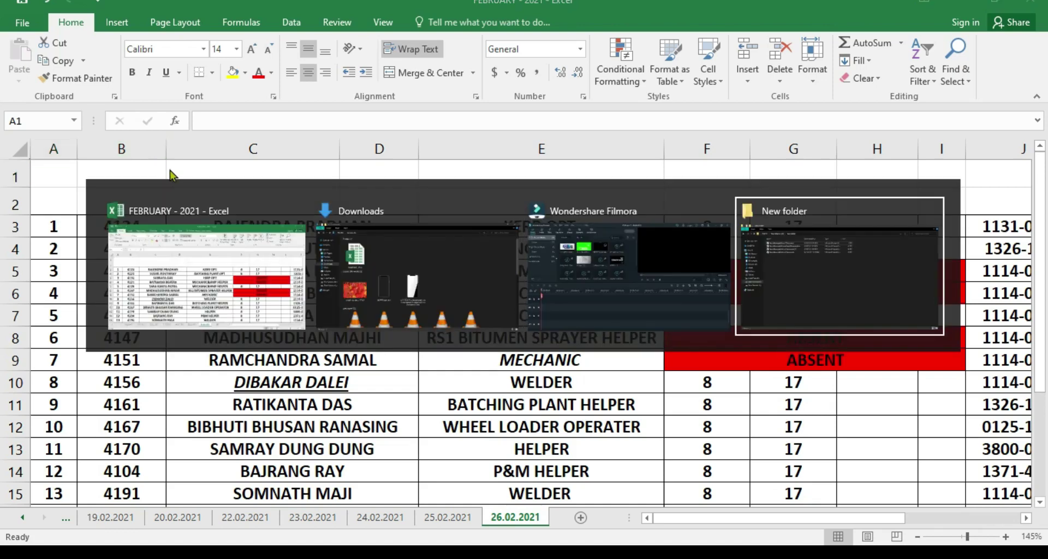
key(alt+Tab)
key(alt+Tab)
key(alt+Tab)
key(alt+Tab)
key(alt+Tab)
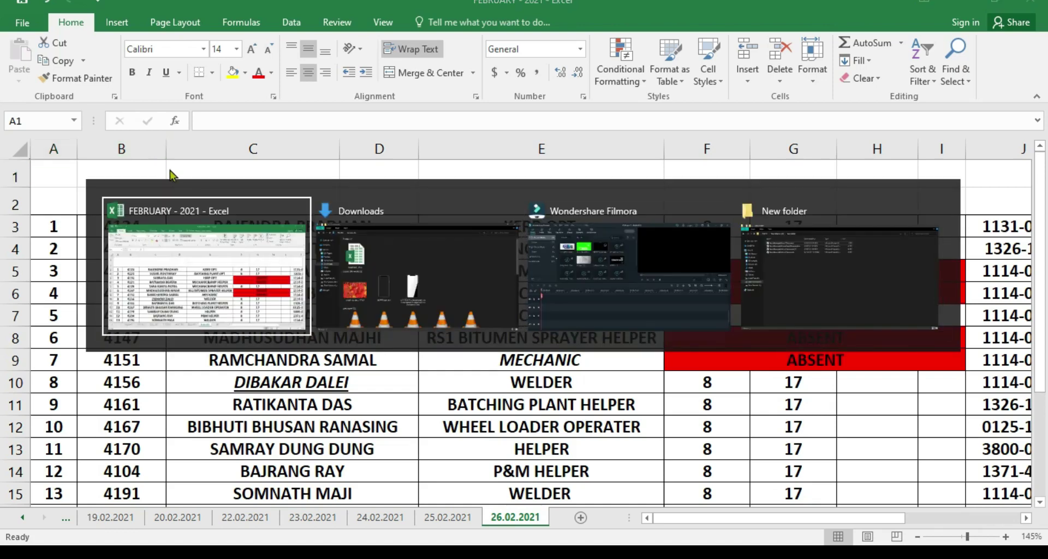
key(alt+Tab)
key(alt+Tab)
key(alt+Tab)
key(alt+Tab)
key(alt+Tab)
key(alt+Tab)
key(alt+Tab)
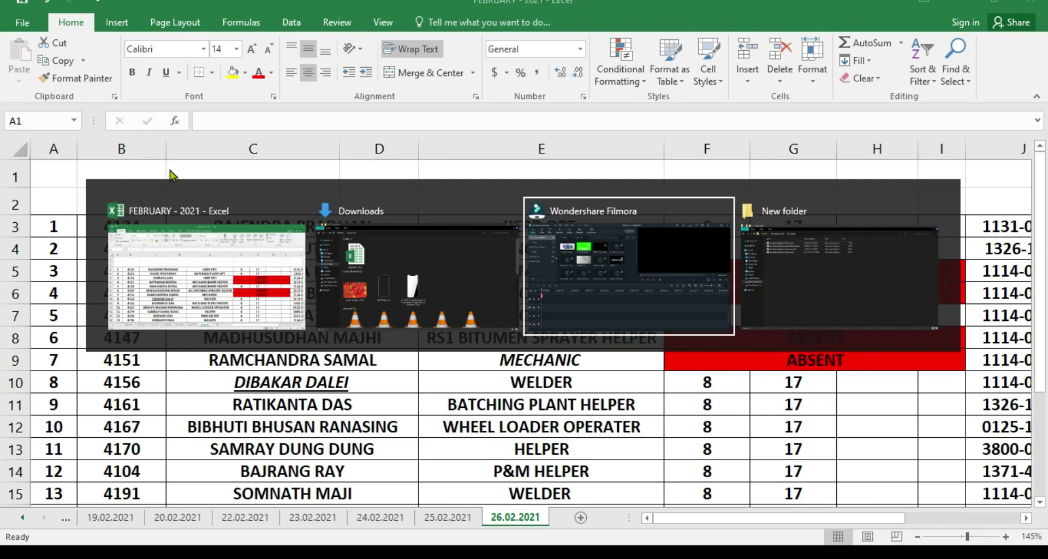
key(alt+Tab)
key(alt+Tab)
key(alt+Tab)
key(alt+Tab)
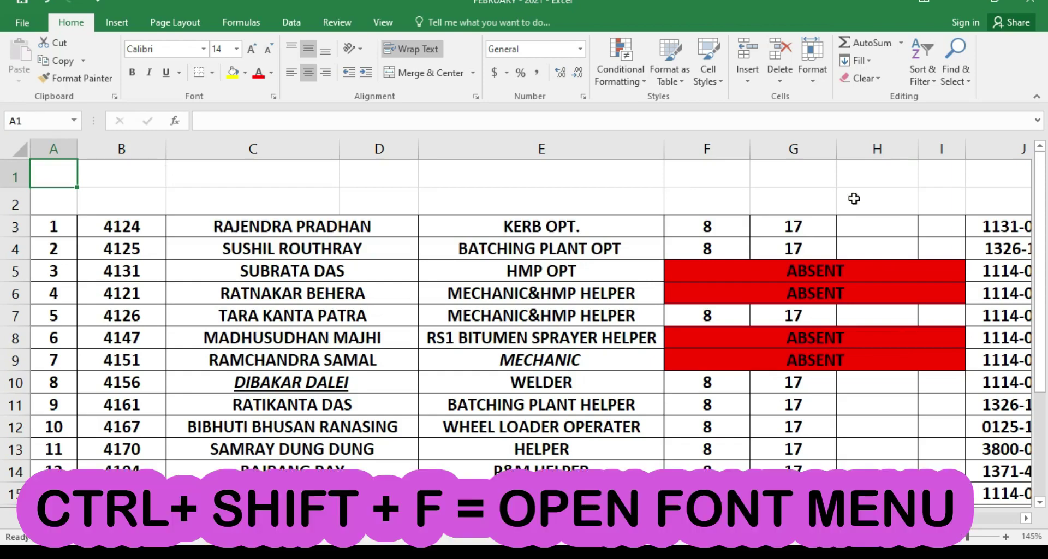
Check the font settings of cell A1, then set the font of cell C5 to Californian FB
key(ctrl+shift+f)
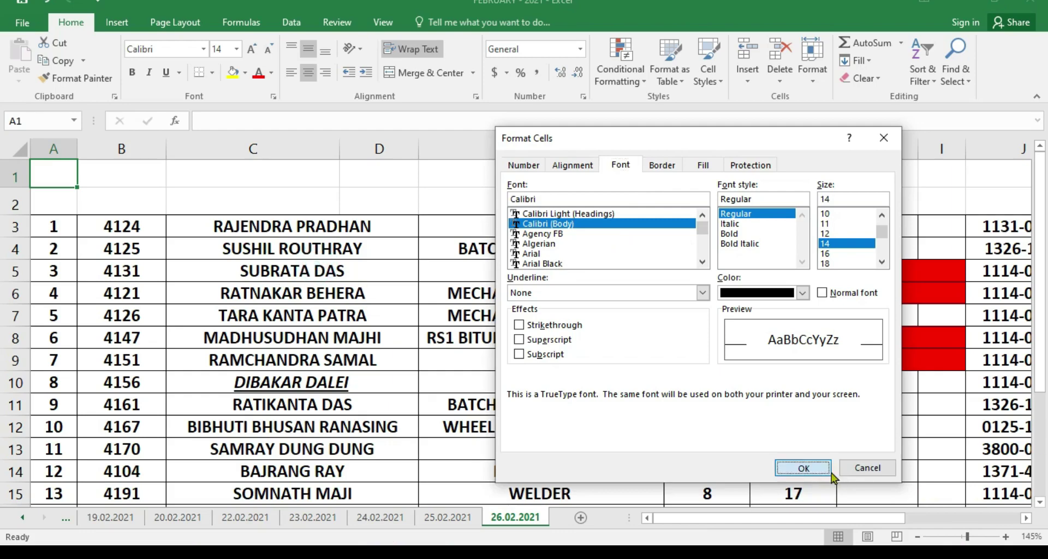
click(803, 467)
click(251, 267)
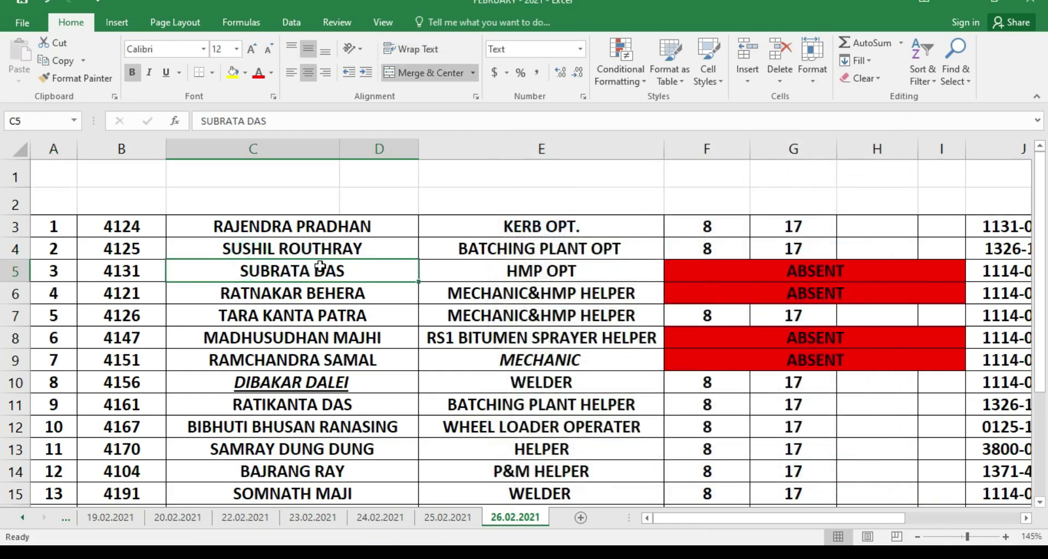
key(ctrl+1)
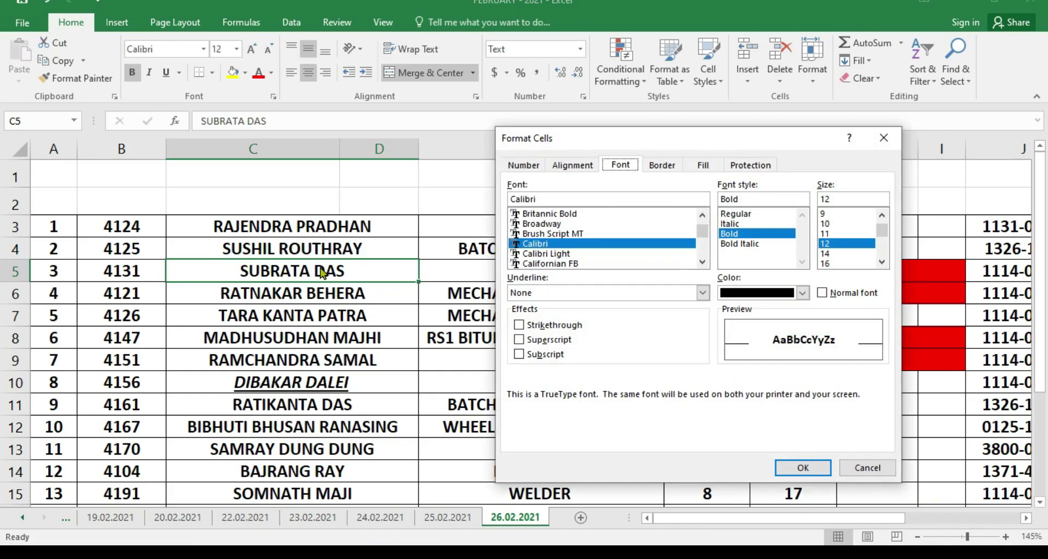
click(549, 264)
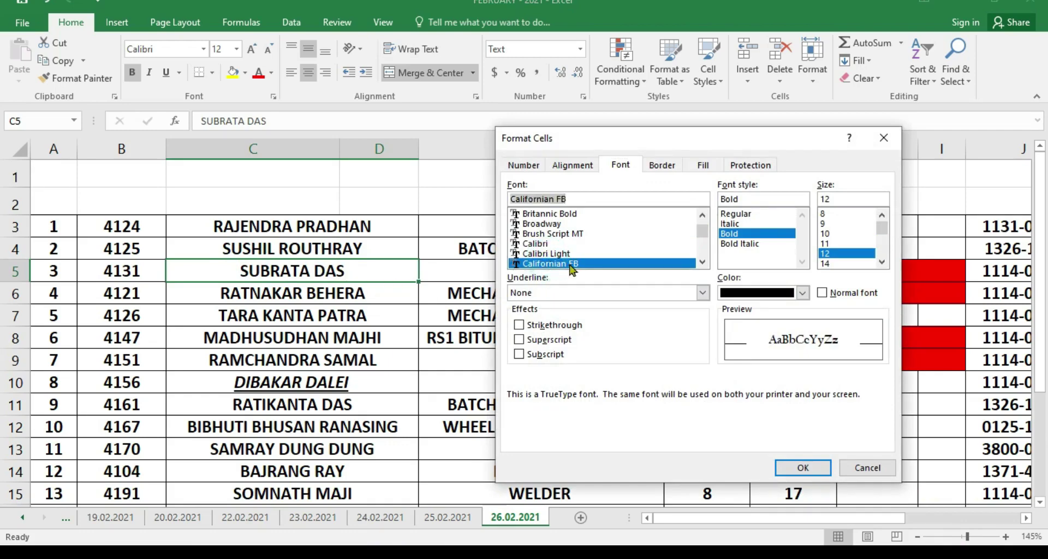
click(802, 468)
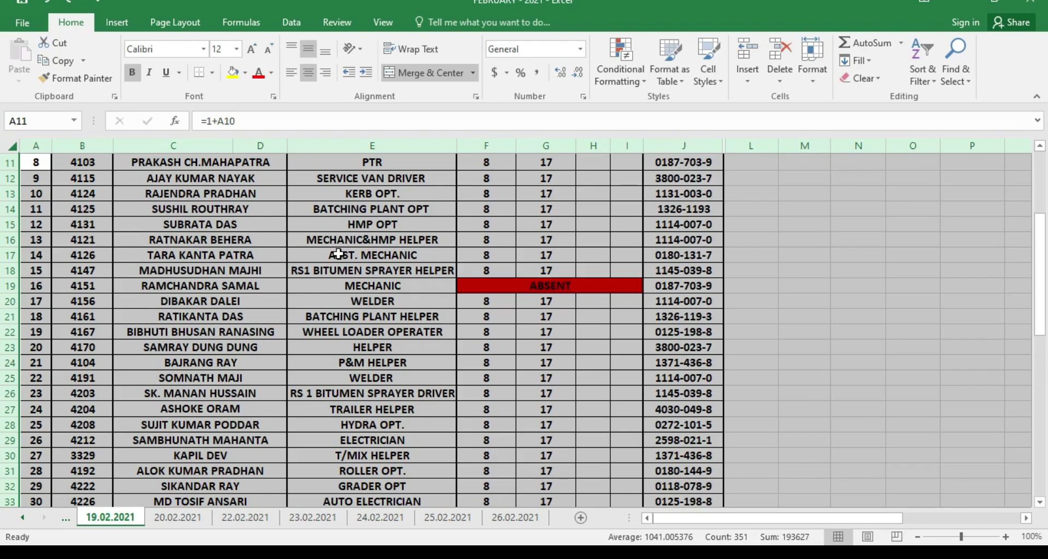
Step forward through the daily worksheets from 19.02.2021 to 26.02.2021
key(ctrl+Page_Down)
key(ctrl+Page_Down)
key(ctrl+Page_Down)
key(ctrl+Page_Down)
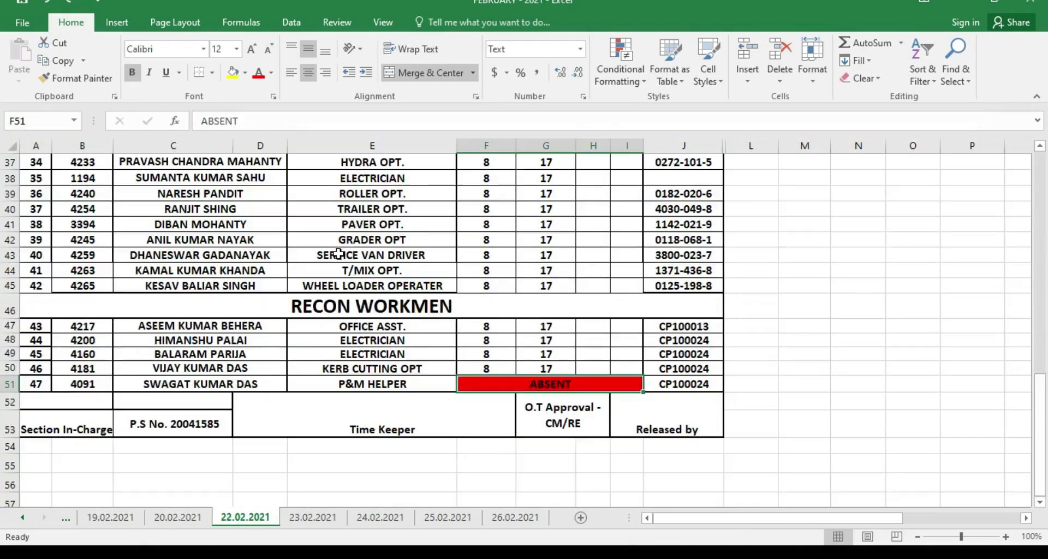
key(ctrl+Page_Down)
key(ctrl+Page_Down)
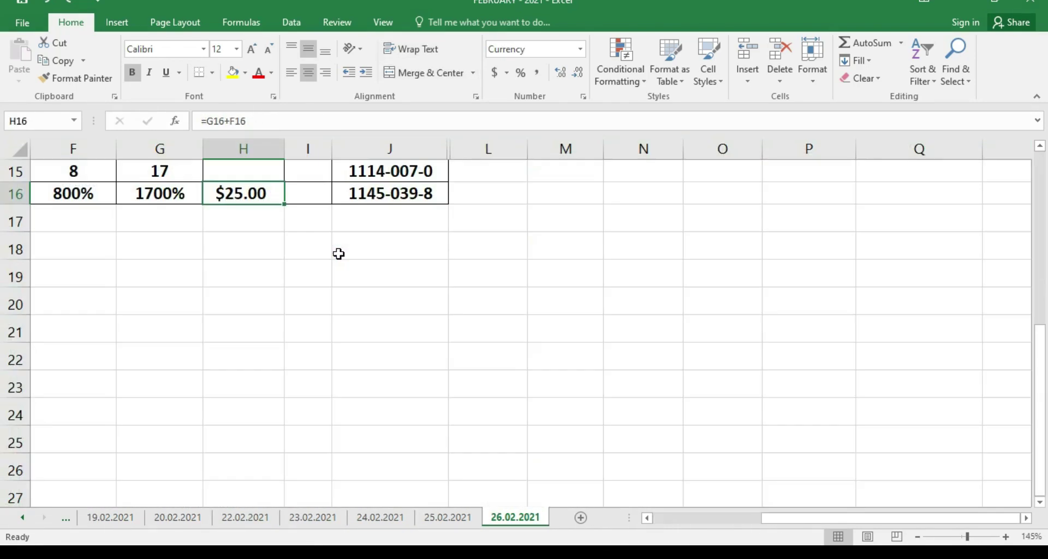
Step back through the daily worksheets from 26.02.2021 to 15.02.2021
key(ctrl+Page_Up)
key(ctrl+Page_Up)
key(ctrl+Page_Up)
key(ctrl+Page_Up)
key(ctrl+Page_Up)
key(ctrl+Page_Up)
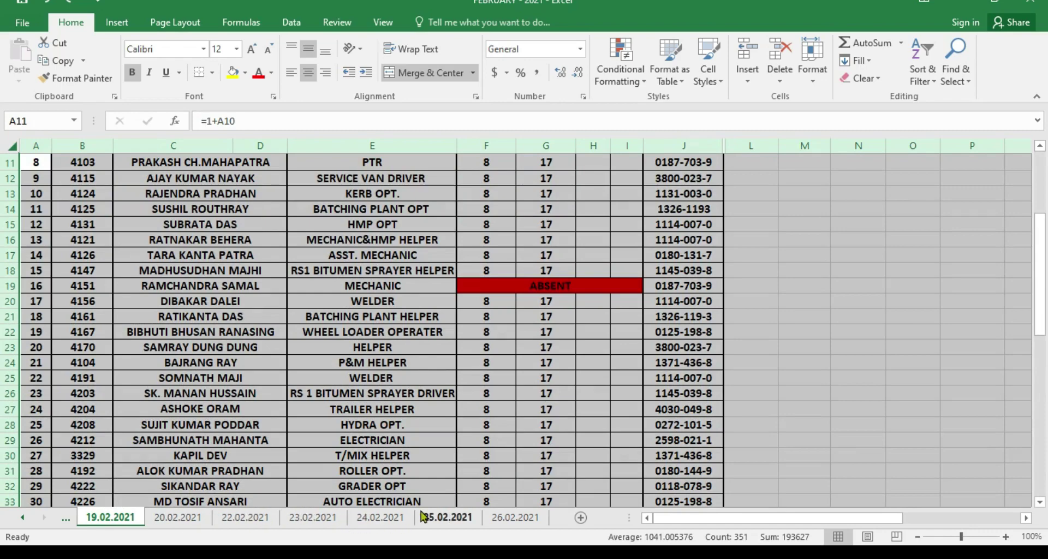
key(ctrl+Page_Up)
key(ctrl+Page_Up)
key(ctrl+Page_Up)
key(ctrl+Page_Up)
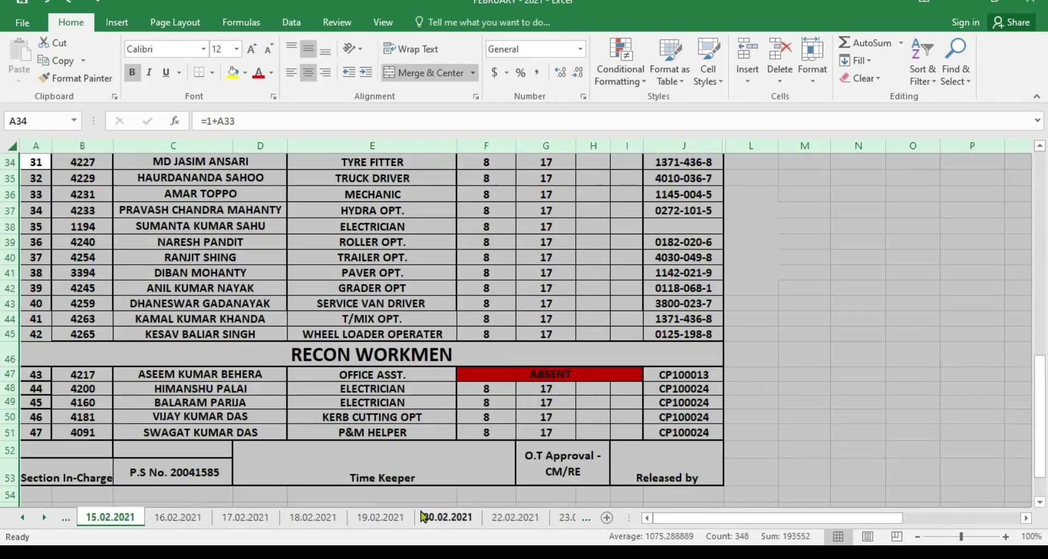
Step forward through the daily worksheets from 15.02.2021 to 26.02.2021
key(ctrl+Page_Down)
key(ctrl+Page_Down)
key(ctrl+Page_Down)
key(ctrl+Page_Down)
key(ctrl+Page_Down)
key(ctrl+Page_Down)
key(ctrl+Page_Down)
key(ctrl+Page_Down)
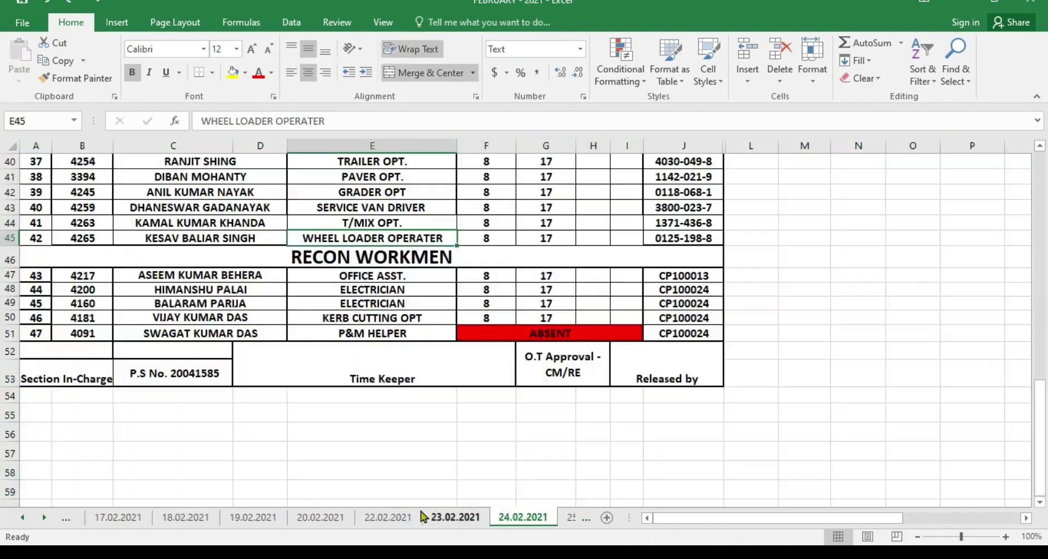
key(ctrl+Page_Down)
key(ctrl+Page_Down)
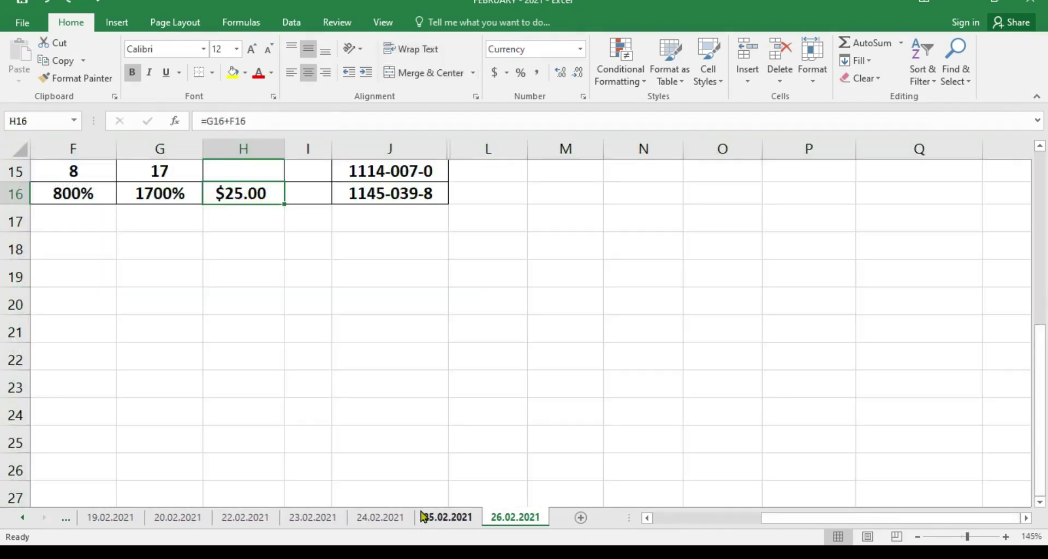
Step back through the daily worksheets from 26.02.2021 to 17.02.2021
key(ctrl+Page_Up)
key(ctrl+Page_Up)
key(ctrl+Page_Up)
key(ctrl+Page_Up)
key(ctrl+Page_Up)
key(ctrl+Page_Up)
key(ctrl+Page_Up)
key(ctrl+Page_Up)
key(ctrl+Page_Up)
key(ctrl+Page_Up)
key(ctrl+Page_Up)
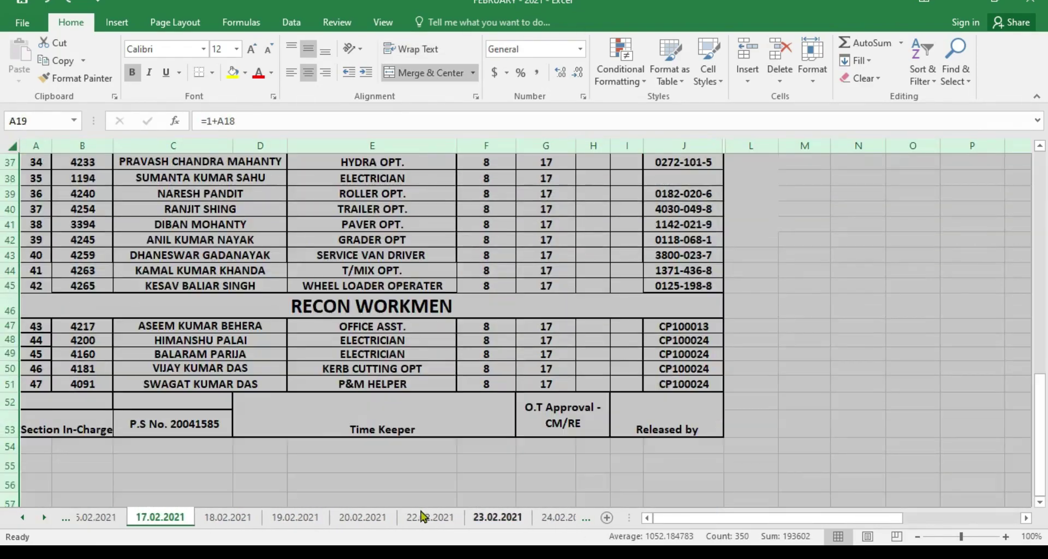